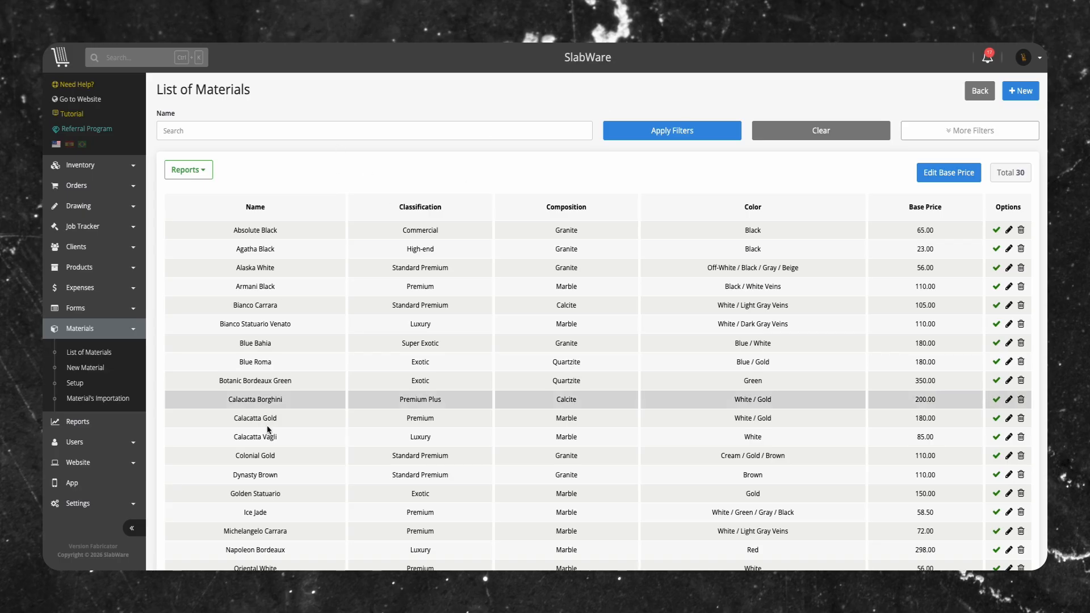
Create a new material record and name it Panda White.
{"action": "scroll", "coordinate": [336, 341], "scroll_direction": "down", "scroll_amount": 4}
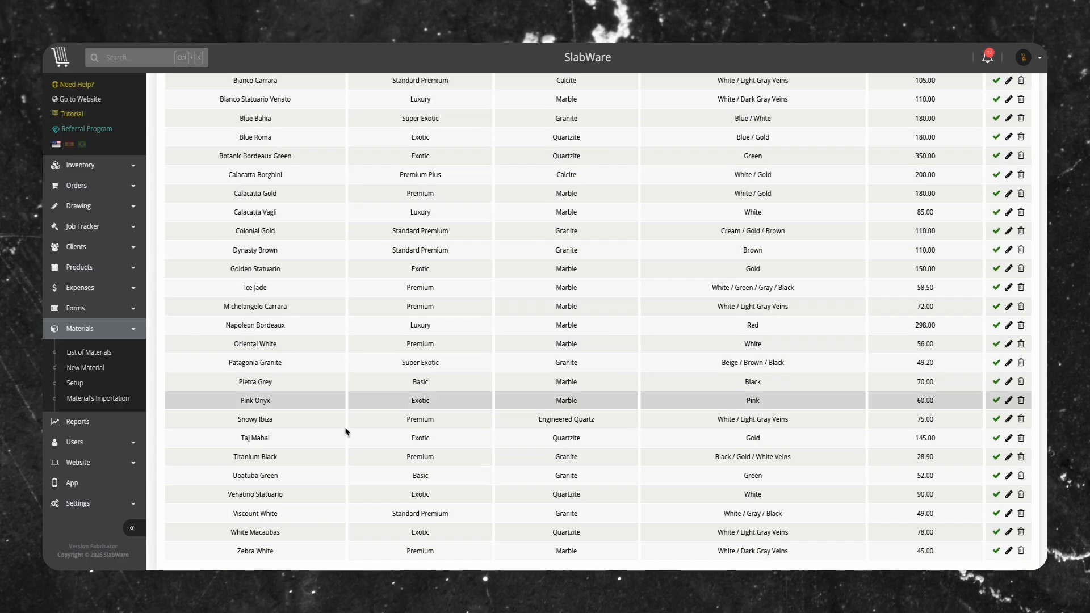
{"action": "scroll", "coordinate": [293, 141], "scroll_direction": "up", "scroll_amount": 4}
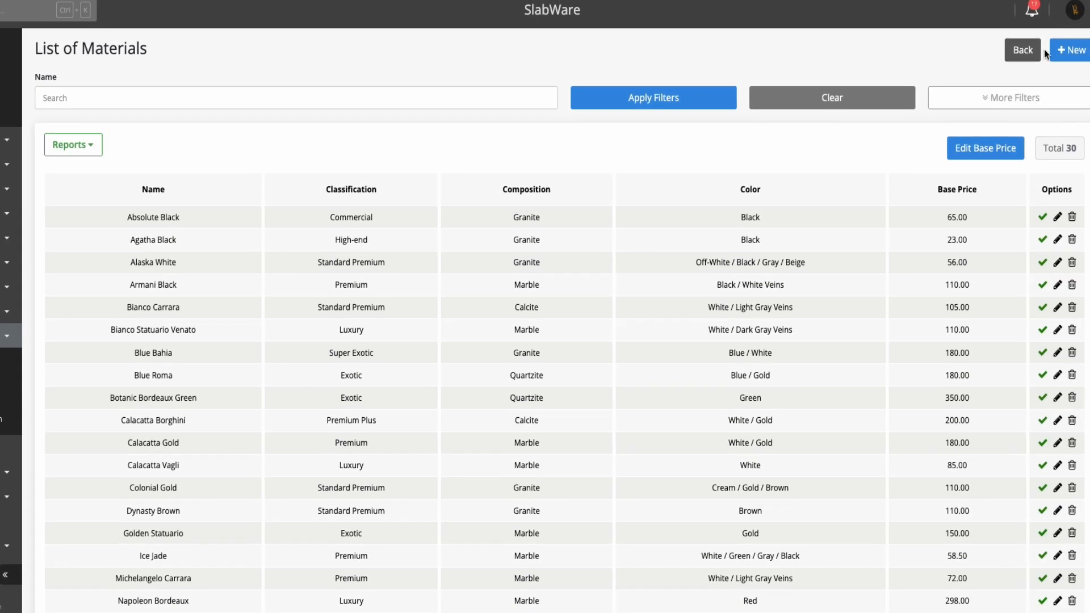
{"action": "left_click", "coordinate": [1063, 52]}
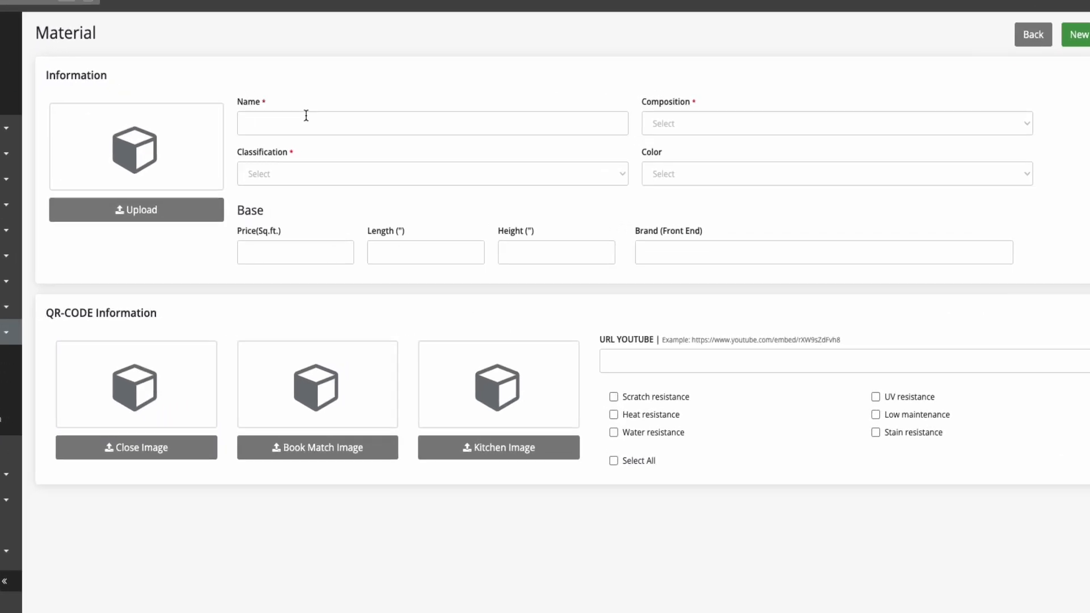
{"action": "left_click", "coordinate": [372, 161]}
{"action": "type", "text": "Panda White"}
{"action": "left_click", "coordinate": [385, 86]}
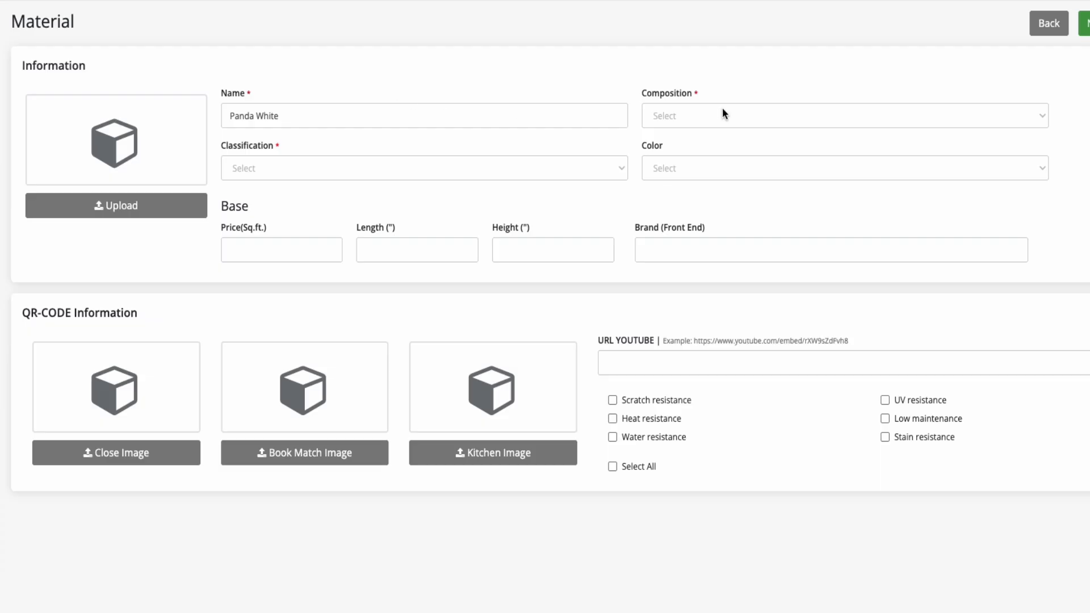
Set the material's composition to Marble and its classification to Premium.
{"action": "left_click", "coordinate": [692, 114]}
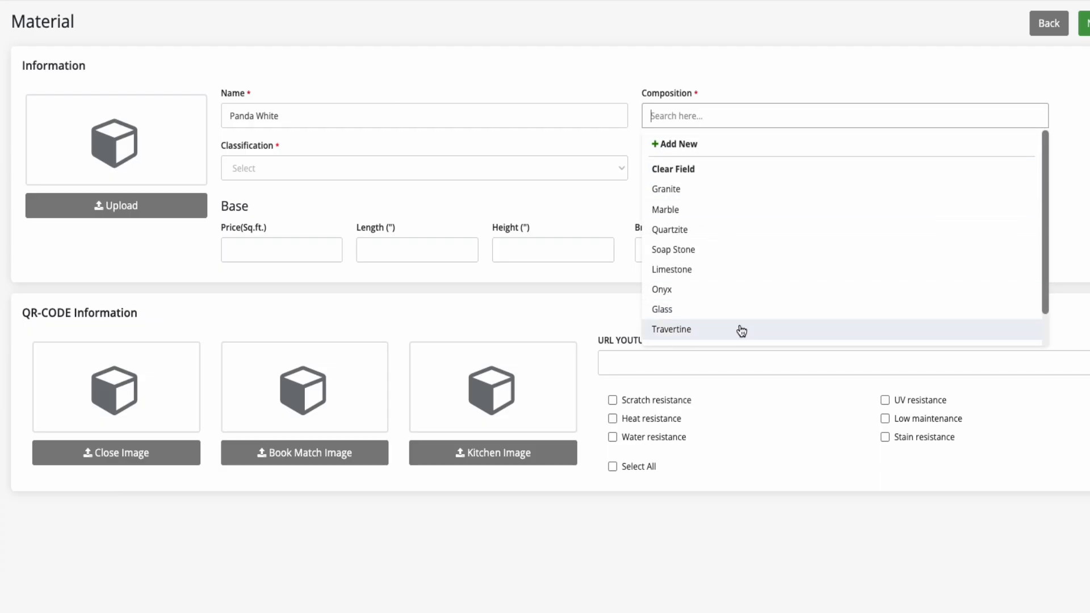
{"action": "left_click", "coordinate": [703, 145]}
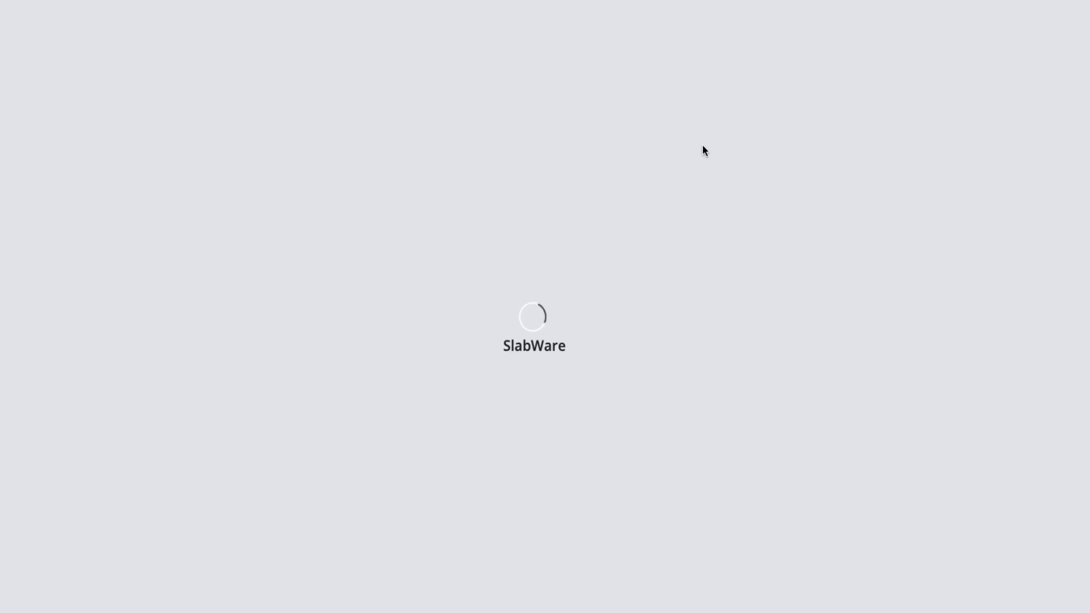
{"action": "left_click", "coordinate": [730, 115]}
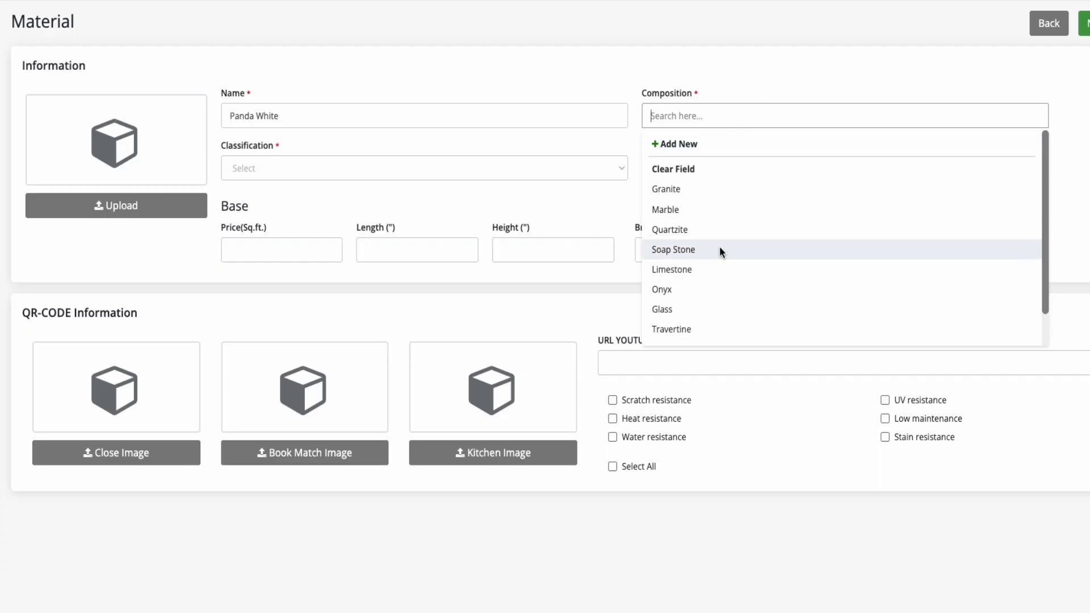
{"action": "left_click", "coordinate": [720, 217]}
{"action": "left_click", "coordinate": [294, 170]}
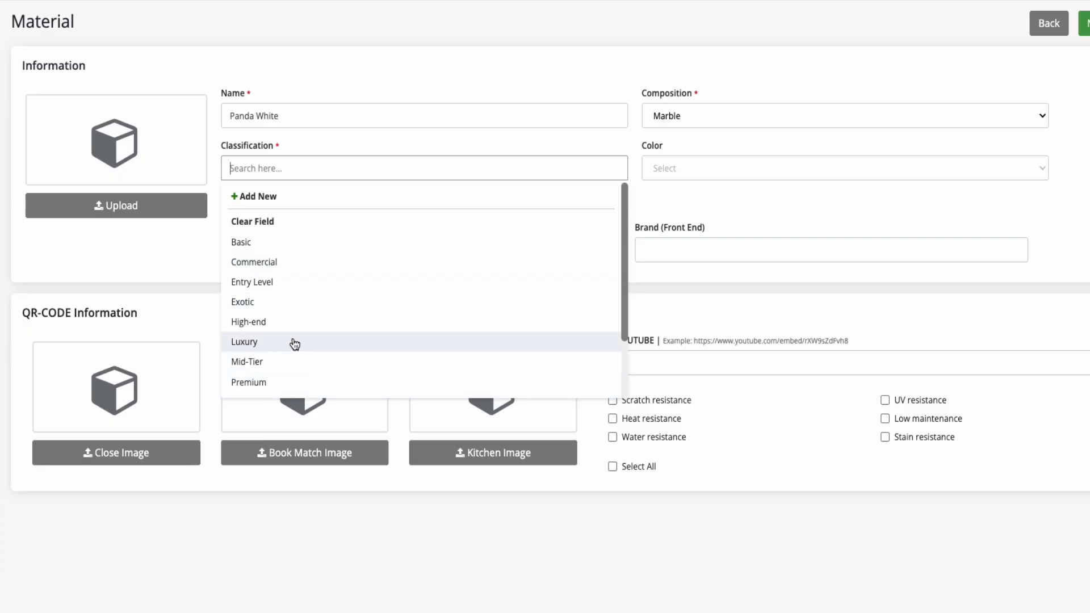
{"action": "scroll", "coordinate": [294, 315], "scroll_direction": "down", "scroll_amount": 2}
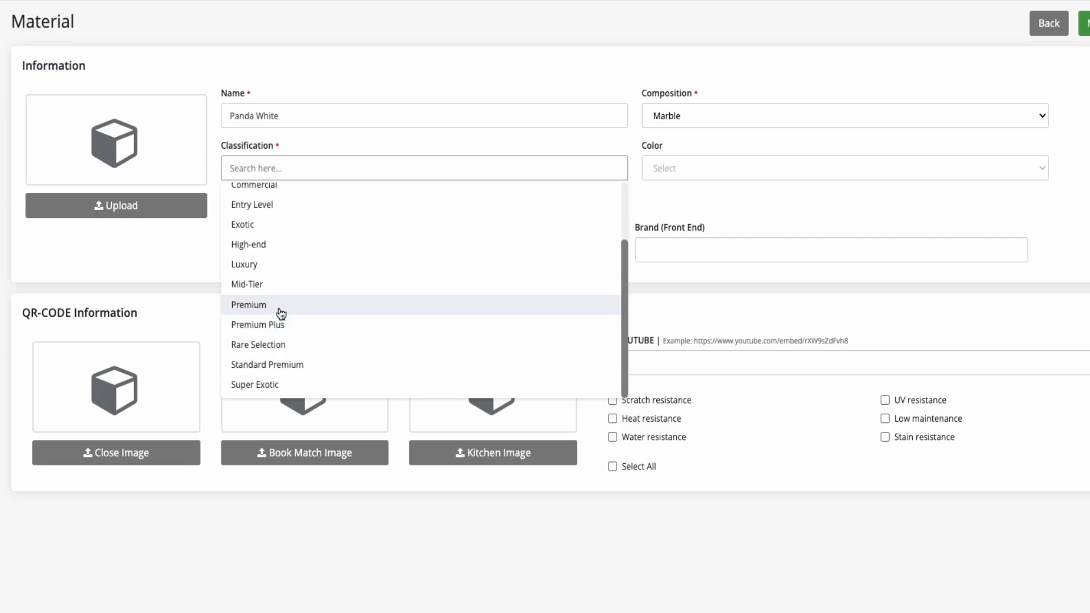
{"action": "left_click", "coordinate": [280, 307]}
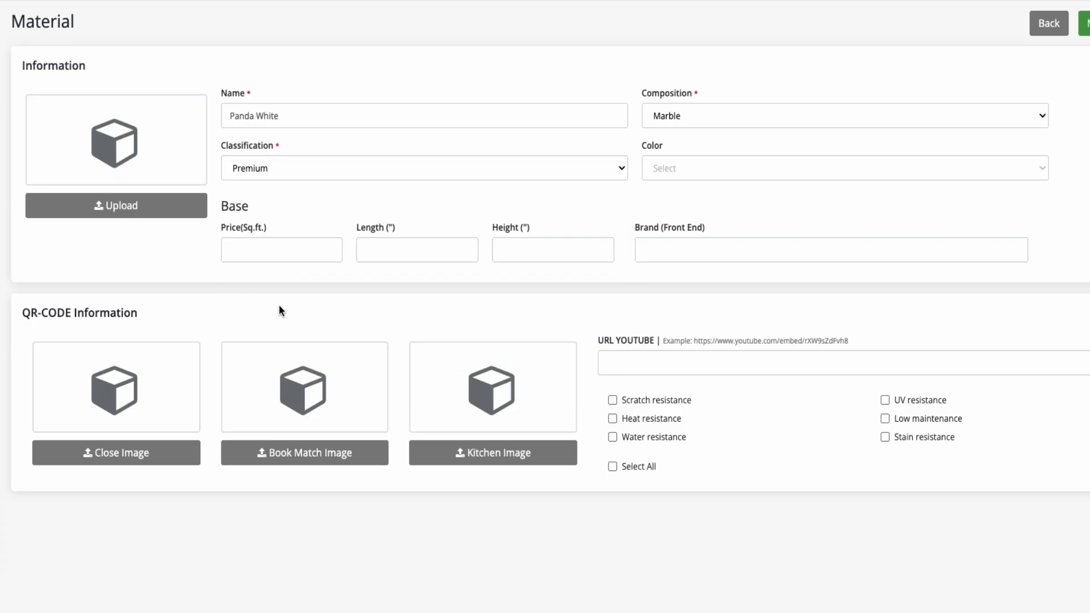
Set the material's color to White / Black Veins.
{"action": "left_click", "coordinate": [697, 166]}
{"action": "scroll", "coordinate": [730, 304], "scroll_direction": "down", "scroll_amount": 3}
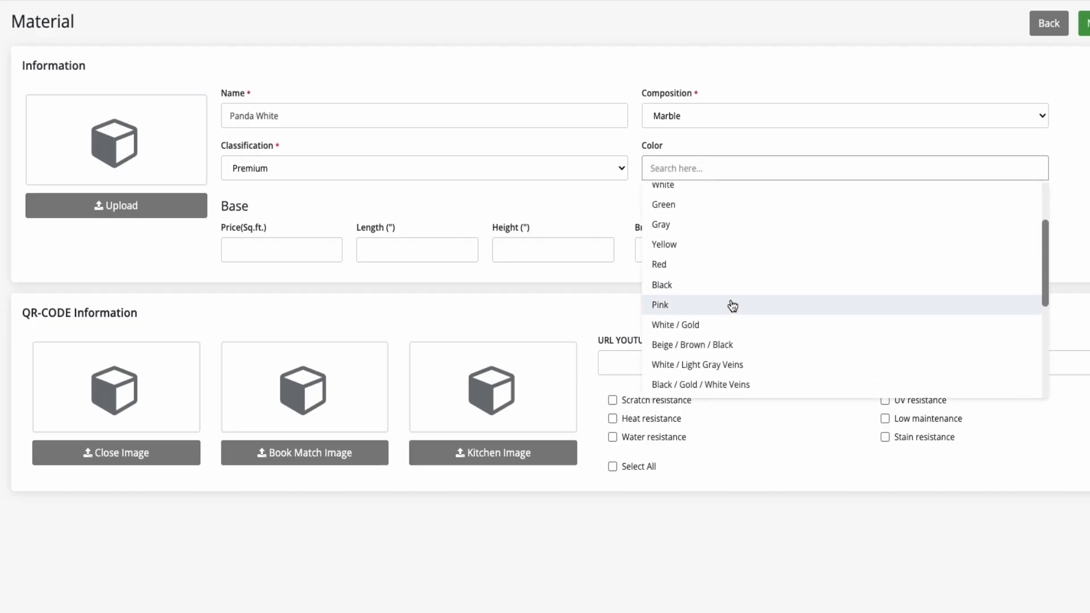
{"action": "scroll", "coordinate": [732, 305], "scroll_direction": "down", "scroll_amount": 3}
{"action": "scroll", "coordinate": [712, 272], "scroll_direction": "down", "scroll_amount": 1}
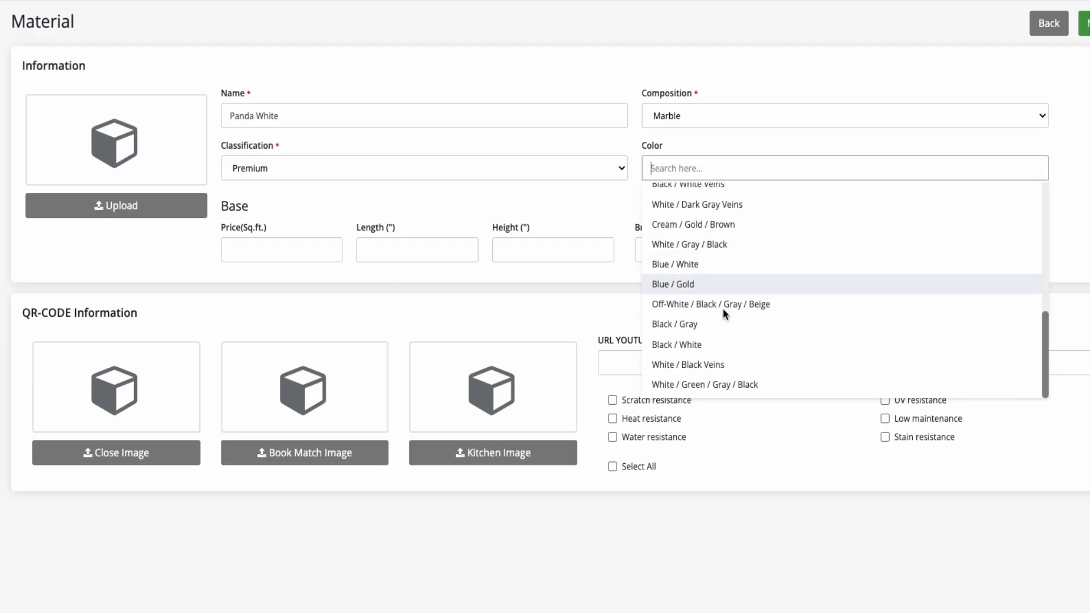
{"action": "left_click", "coordinate": [693, 364]}
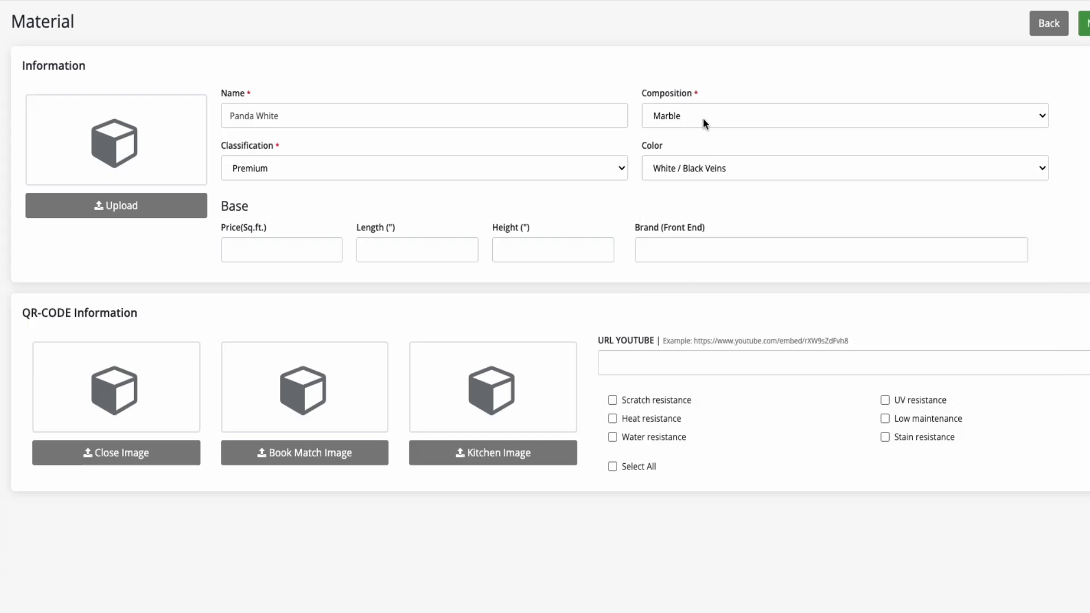
Enter the base price per sq.ft. 71.76, length 118.11", height 78.74" and brand SlabWare.
{"action": "left_click", "coordinate": [275, 250]}
{"action": "type", "text": "71.76"}
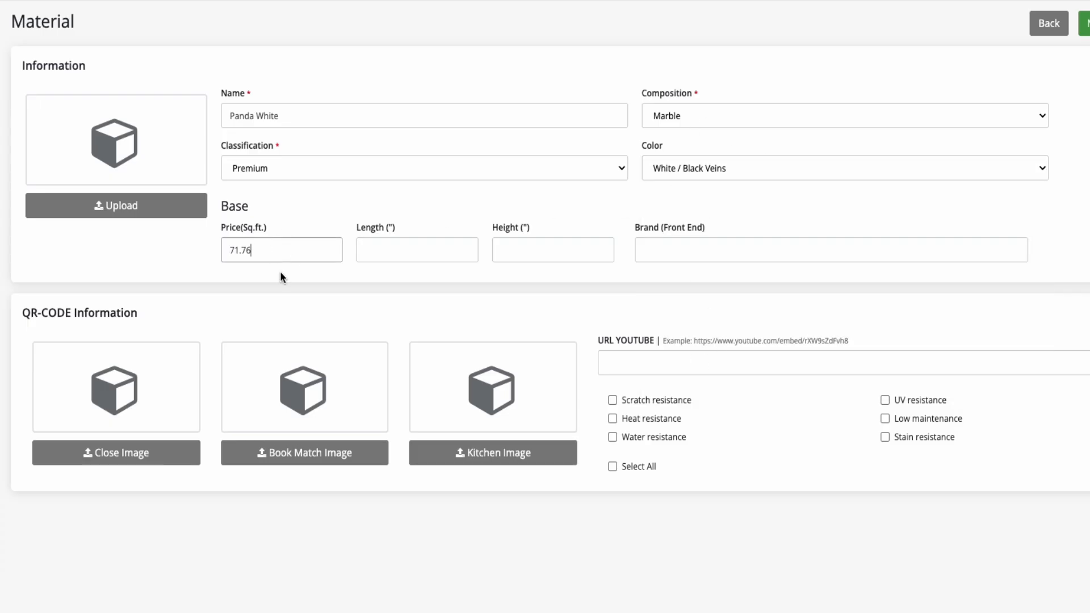
{"action": "left_click", "coordinate": [373, 250]}
{"action": "type", "text": "118.11"}
{"action": "left_click", "coordinate": [511, 249]}
{"action": "type", "text": "78.74"}
{"action": "left_click", "coordinate": [654, 239]}
{"action": "left_click", "coordinate": [708, 251]}
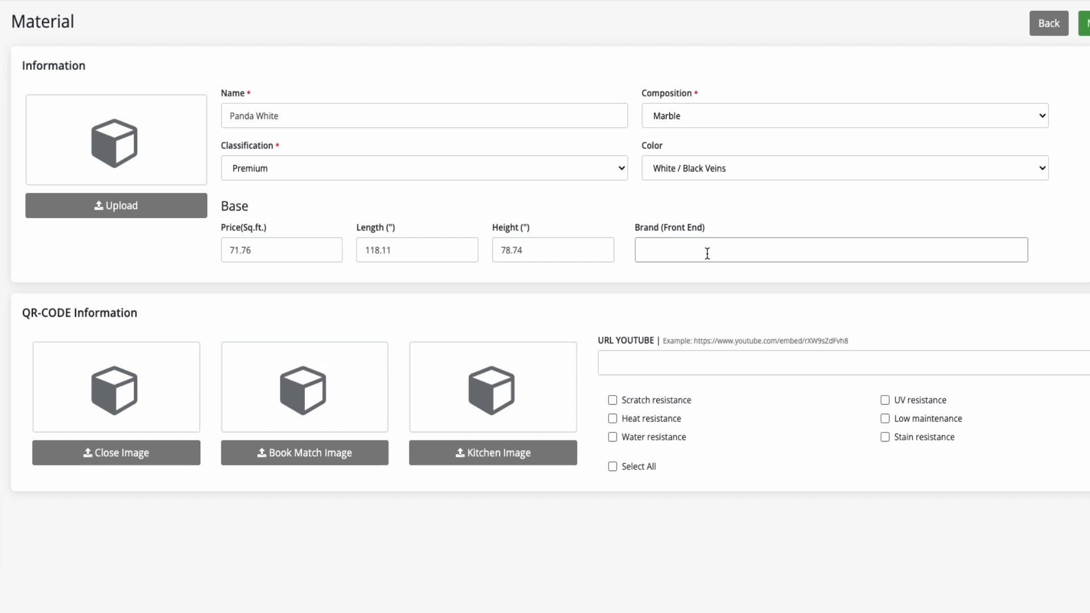
{"action": "type", "text": "SlabWare"}
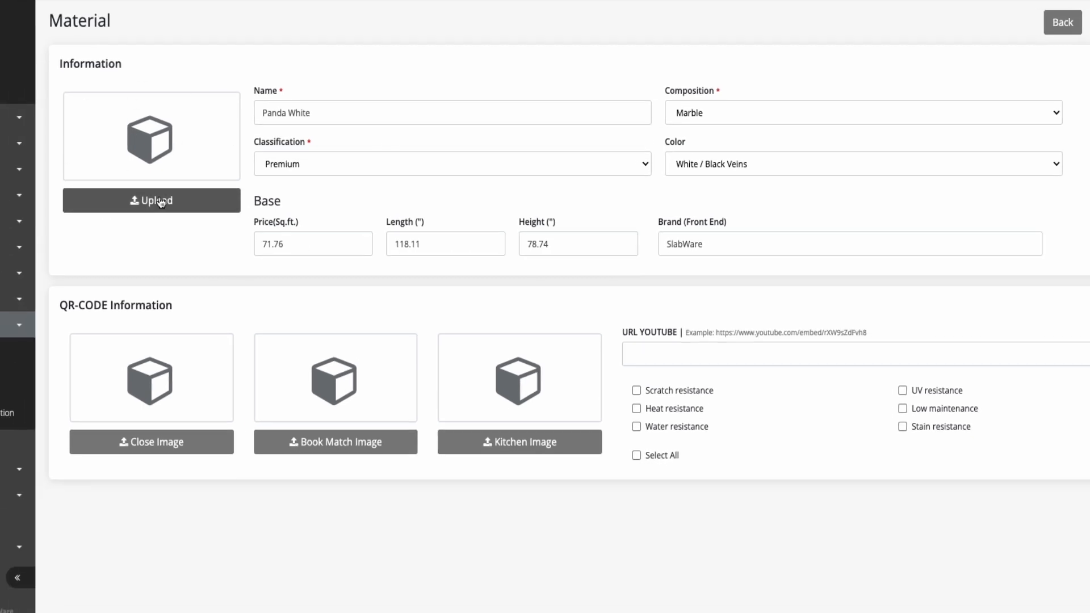
Upload the main slab photo and the QR-code close image, saving the material after each upload.
{"action": "left_click", "coordinate": [161, 201]}
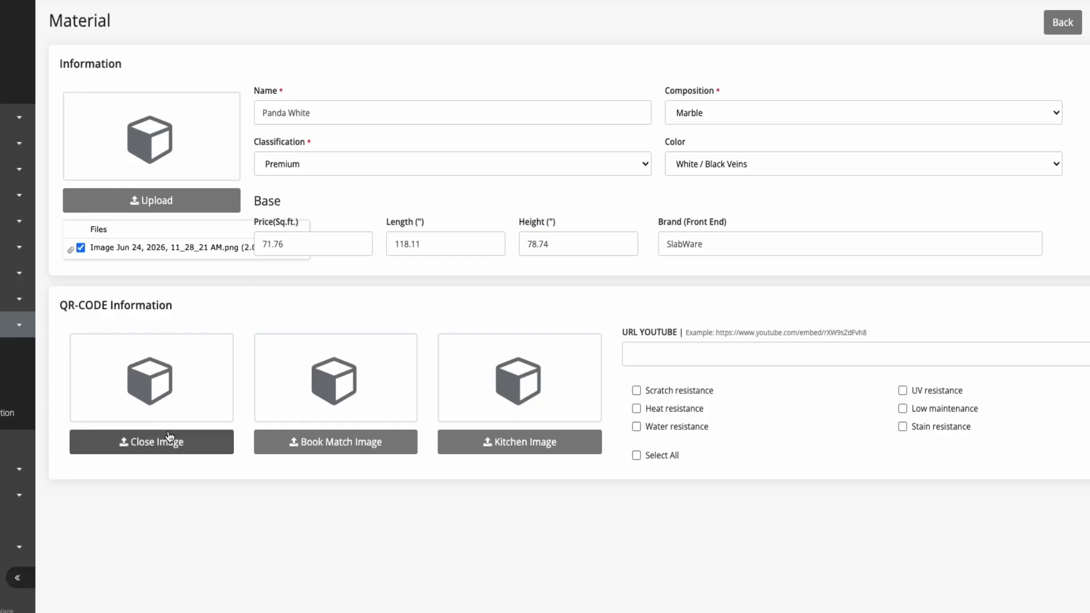
{"action": "left_click", "coordinate": [1063, 27]}
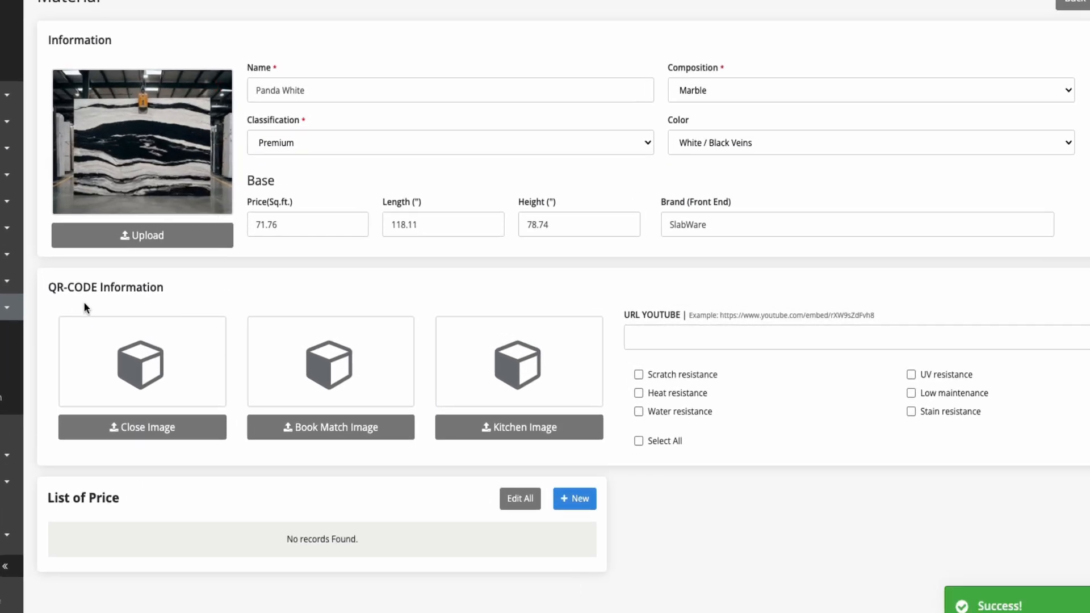
{"action": "left_click", "coordinate": [148, 428]}
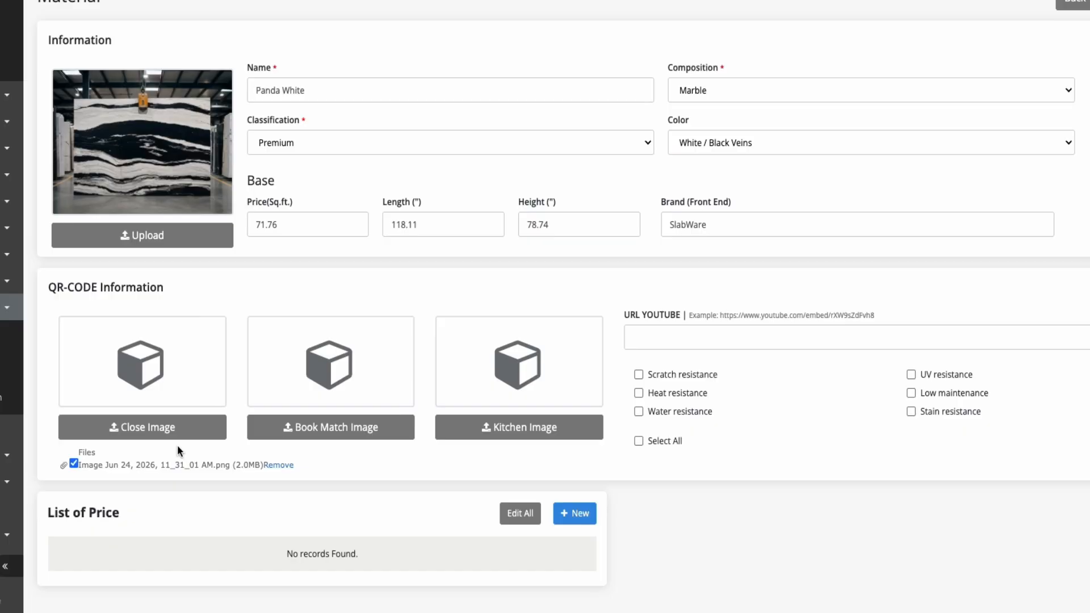
{"action": "left_click", "coordinate": [1063, 20]}
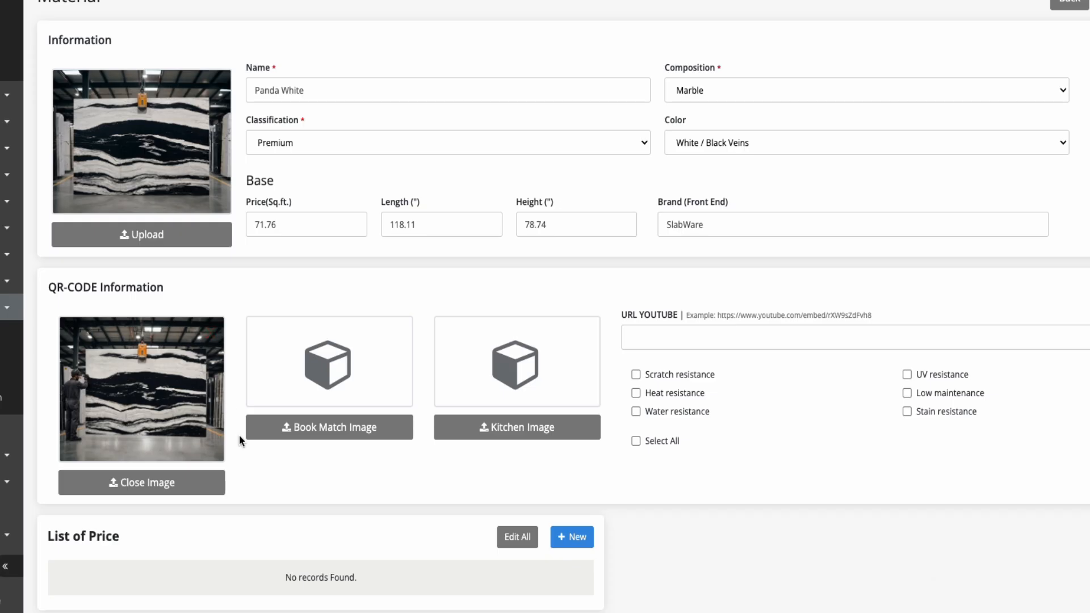
Upload the QR-code book match image and the kitchen image, saving the material after each one.
{"action": "left_click", "coordinate": [337, 434]}
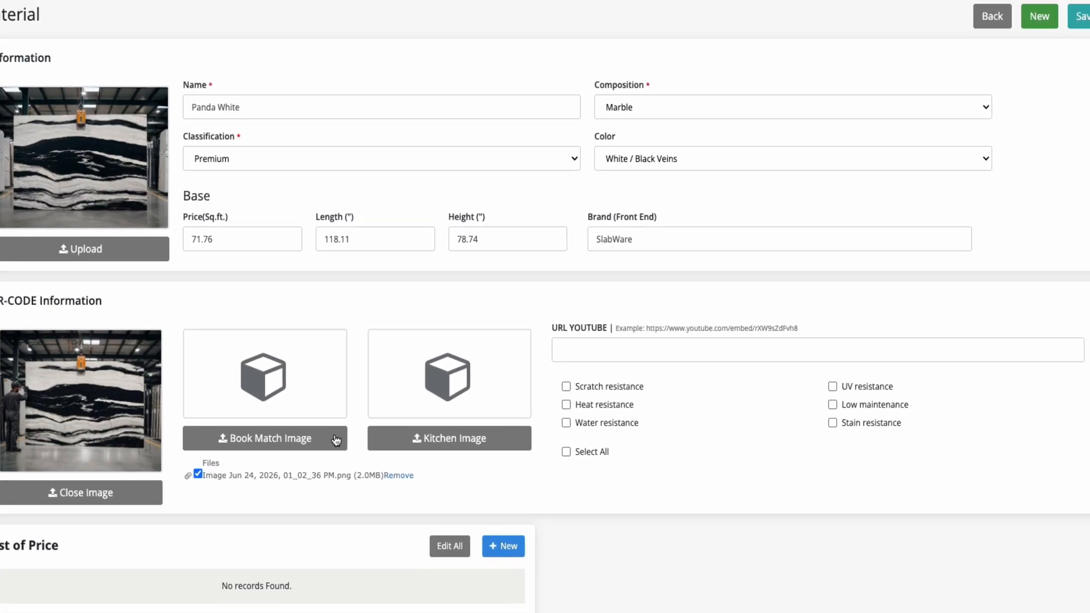
{"action": "left_click", "coordinate": [1079, 16]}
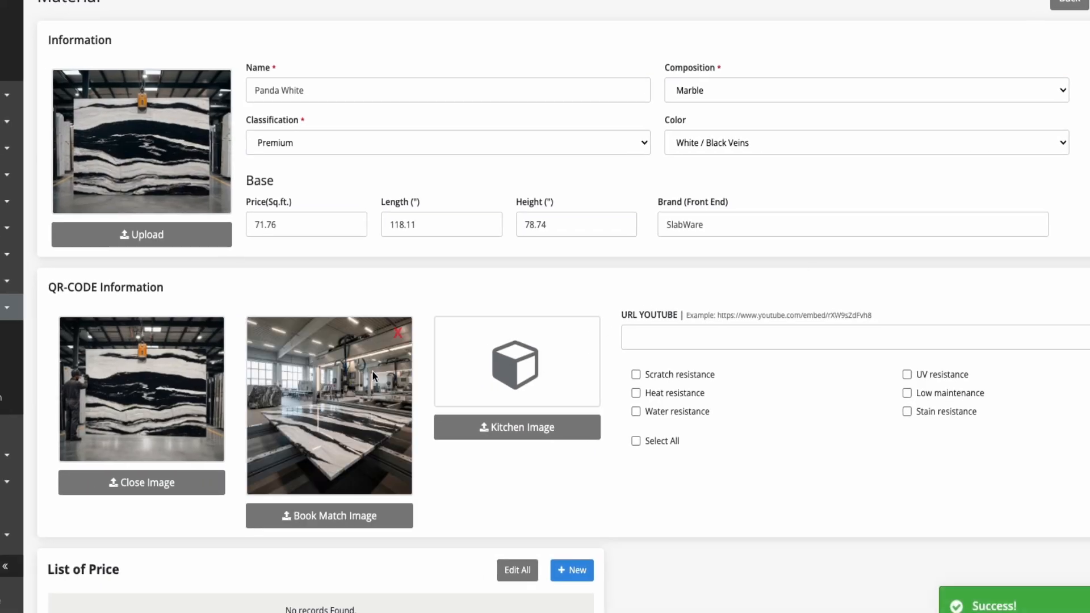
{"action": "left_click", "coordinate": [508, 428]}
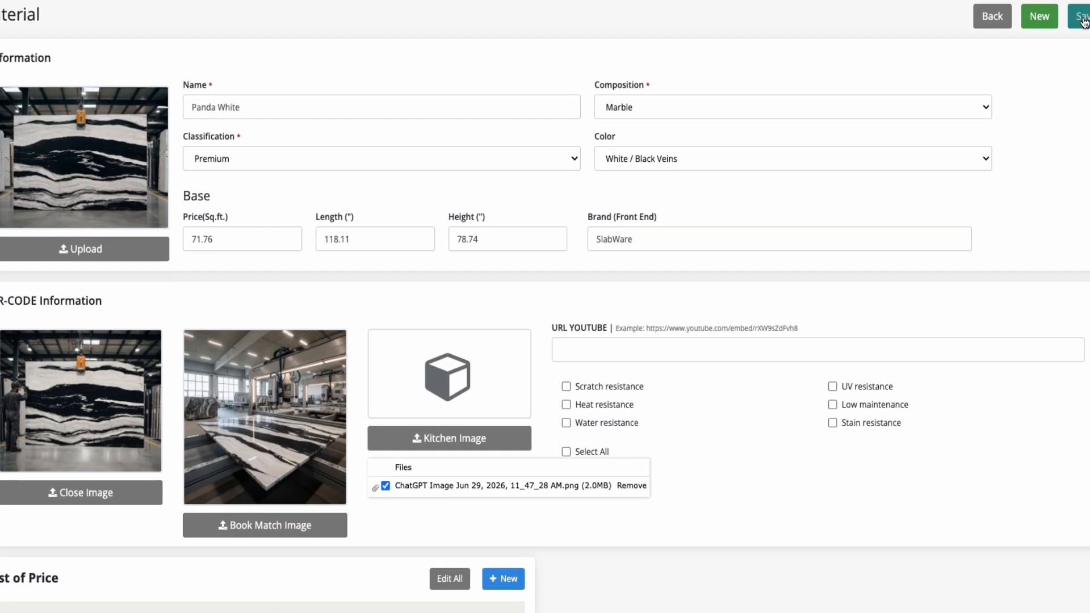
{"action": "left_click", "coordinate": [1075, 21]}
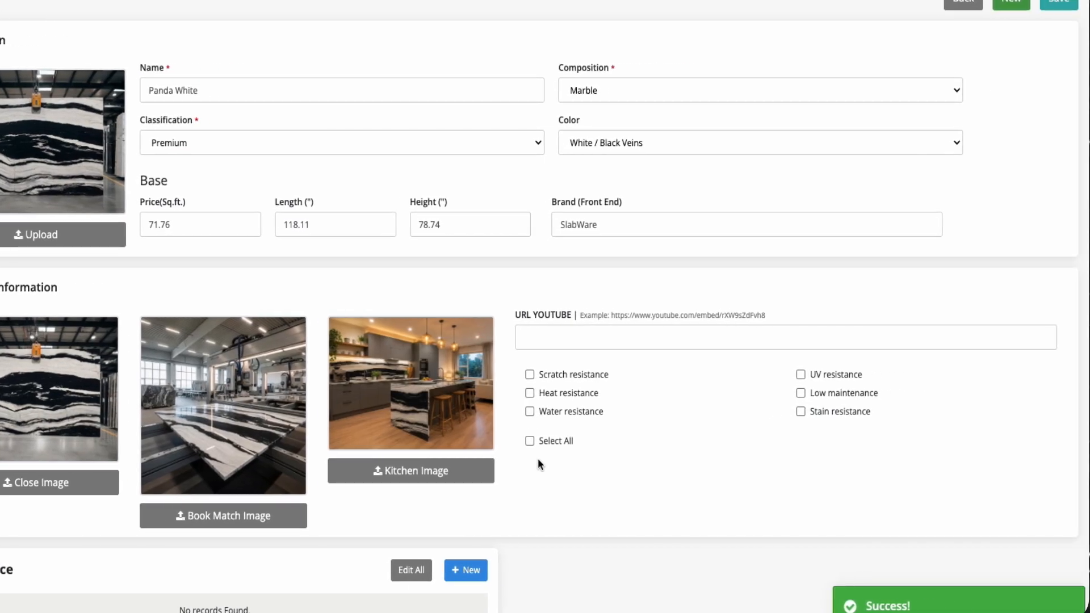
{"action": "left_click", "coordinate": [609, 337]}
{"action": "type", "text": "https://www.youtube.com/watch?v=I3nYsL0ksLA"}
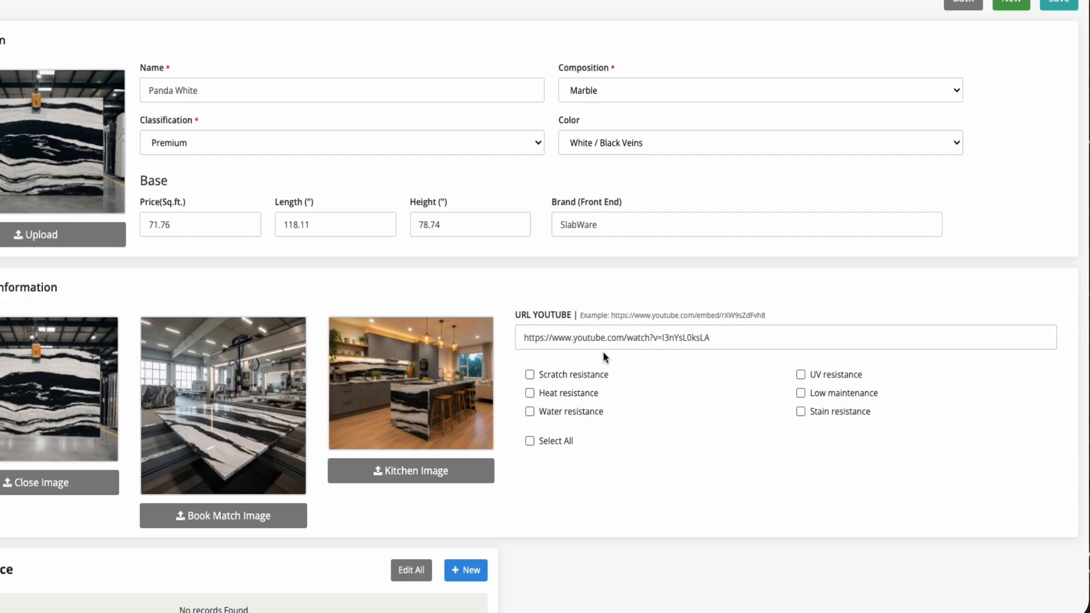
{"action": "left_click", "coordinate": [531, 394]}
{"action": "left_click", "coordinate": [529, 412]}
{"action": "left_click", "coordinate": [801, 375]}
{"action": "left_click", "coordinate": [529, 441]}
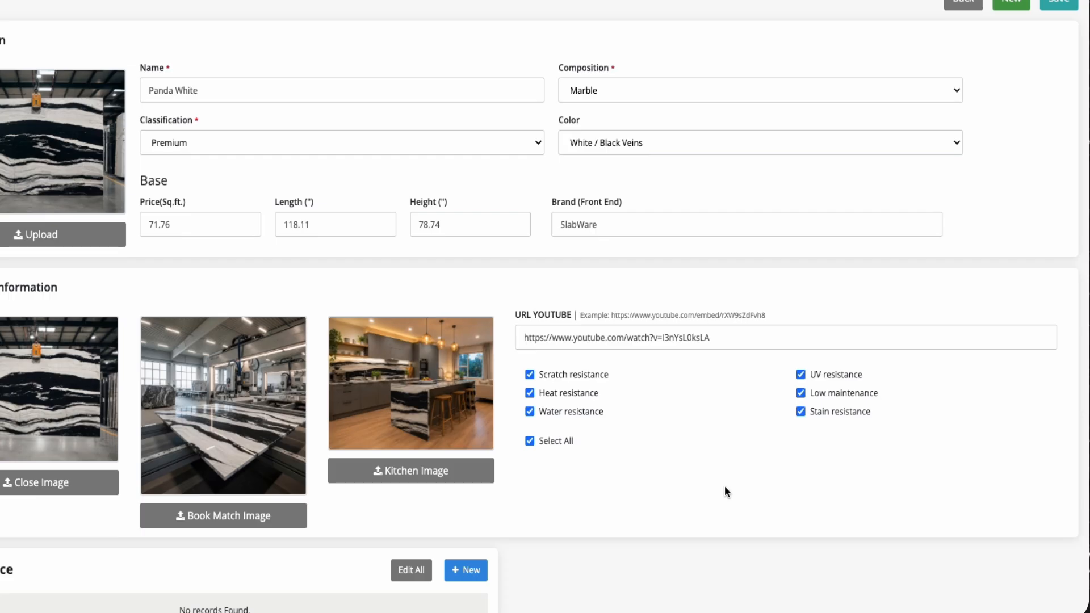
Start a new price entry for the material under Premium Imported Slabs PROMO with supplier B.C Granite.
{"action": "scroll", "coordinate": [724, 486], "scroll_direction": "down", "scroll_amount": 1}
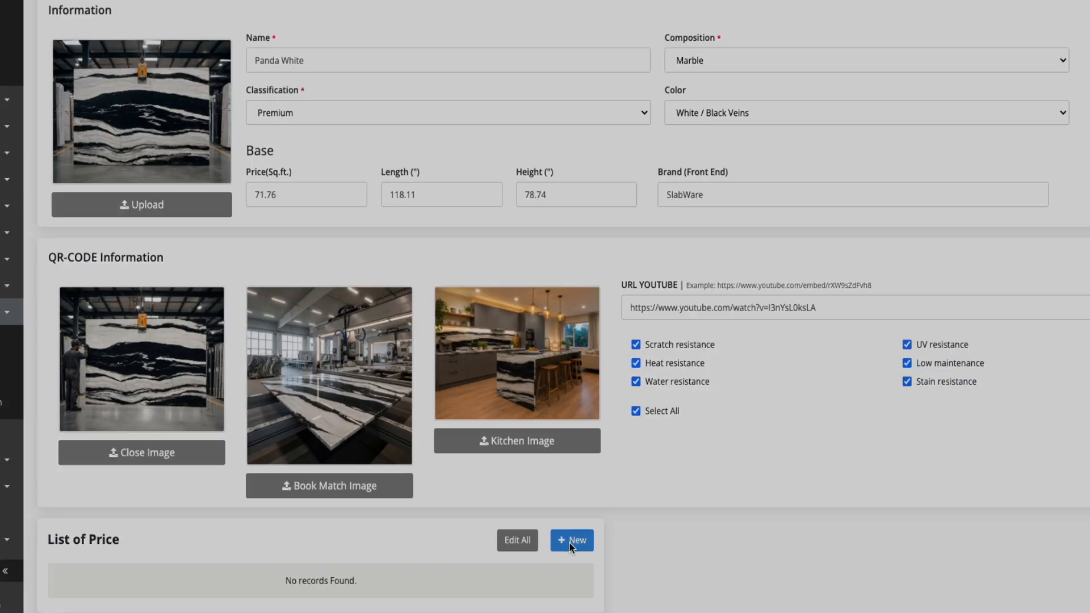
{"action": "left_click", "coordinate": [571, 530]}
{"action": "left_click", "coordinate": [304, 90]}
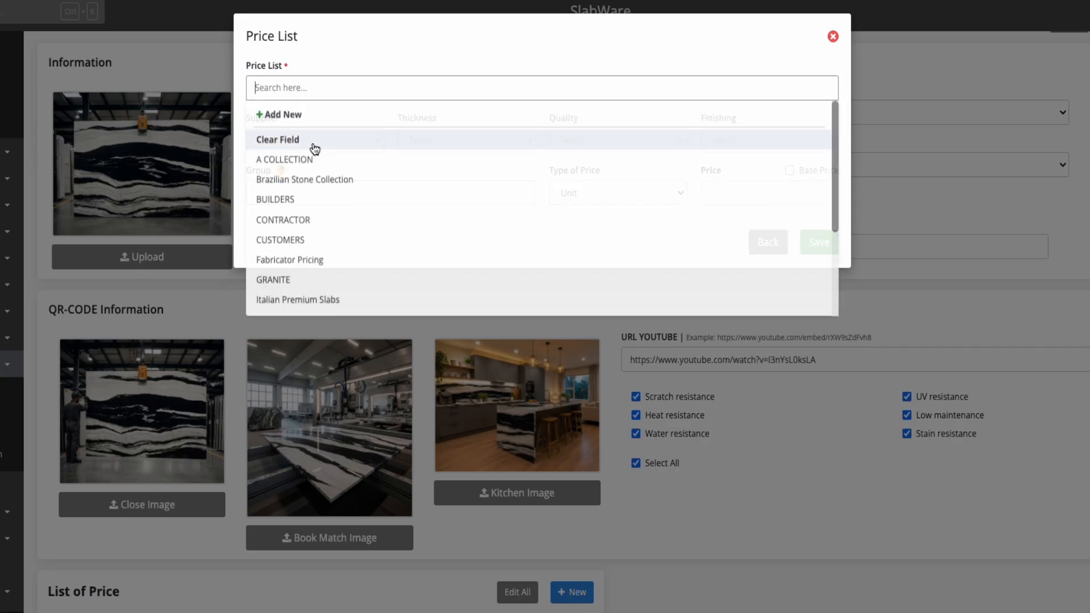
{"action": "scroll", "coordinate": [326, 277], "scroll_direction": "down", "scroll_amount": 1}
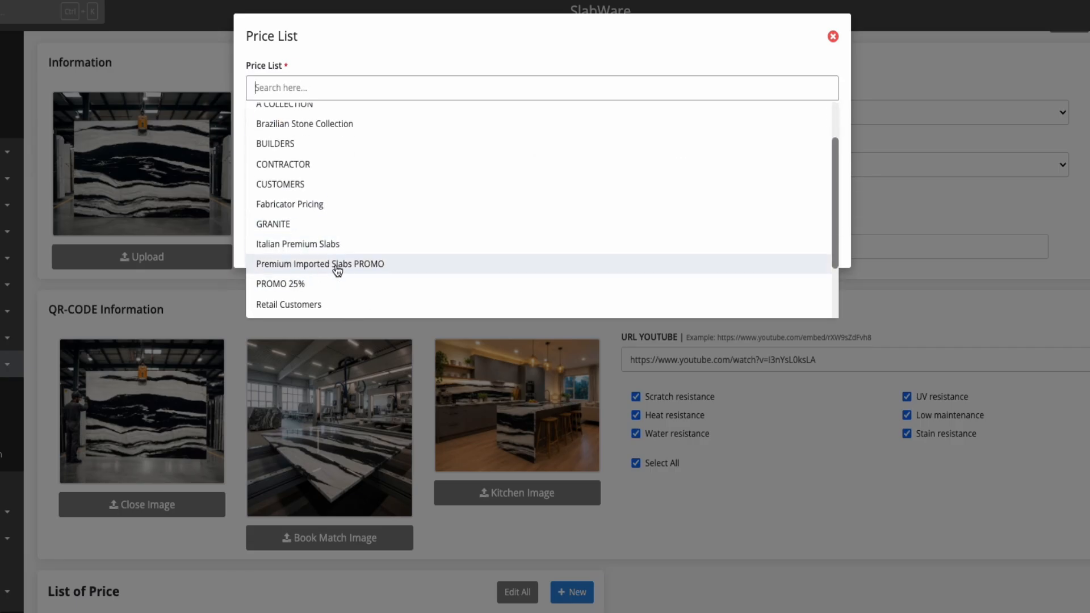
{"action": "left_click", "coordinate": [335, 268]}
{"action": "left_click", "coordinate": [280, 141]}
{"action": "scroll", "coordinate": [295, 306], "scroll_direction": "down", "scroll_amount": 2}
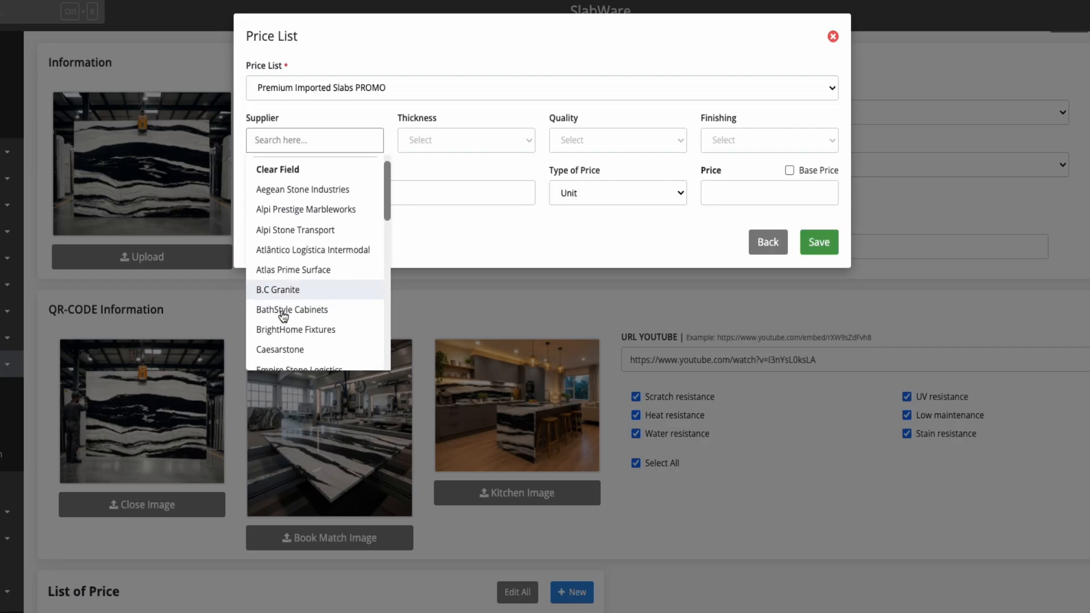
{"action": "left_click", "coordinate": [291, 295]}
Set the price entry's thickness to 3cm, quality to Premium and finishing to Polished.
{"action": "left_click", "coordinate": [444, 138]}
{"action": "left_click", "coordinate": [426, 241]}
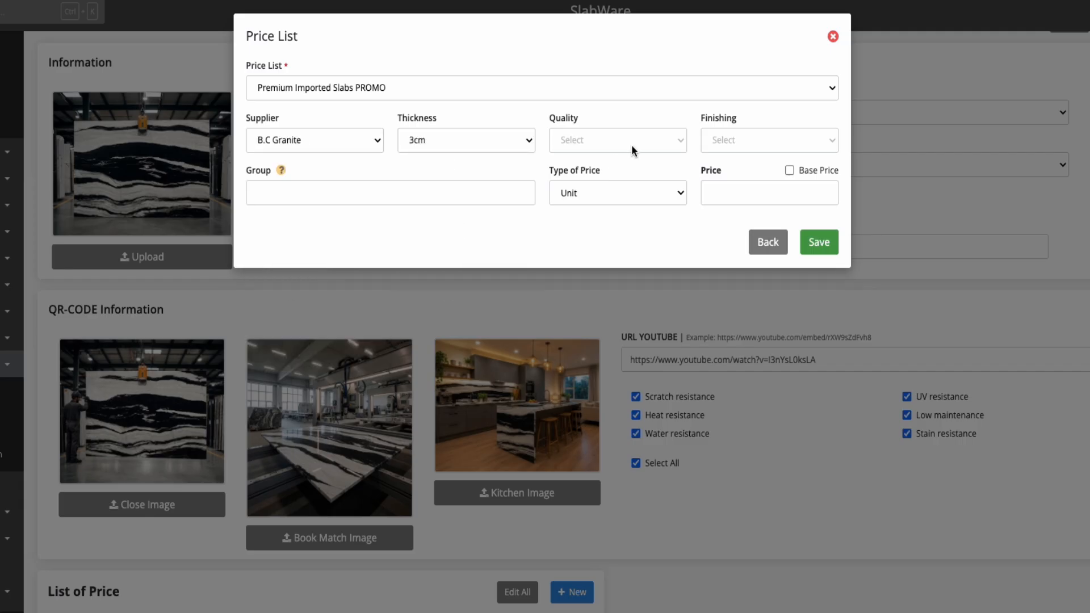
{"action": "left_click", "coordinate": [631, 144]}
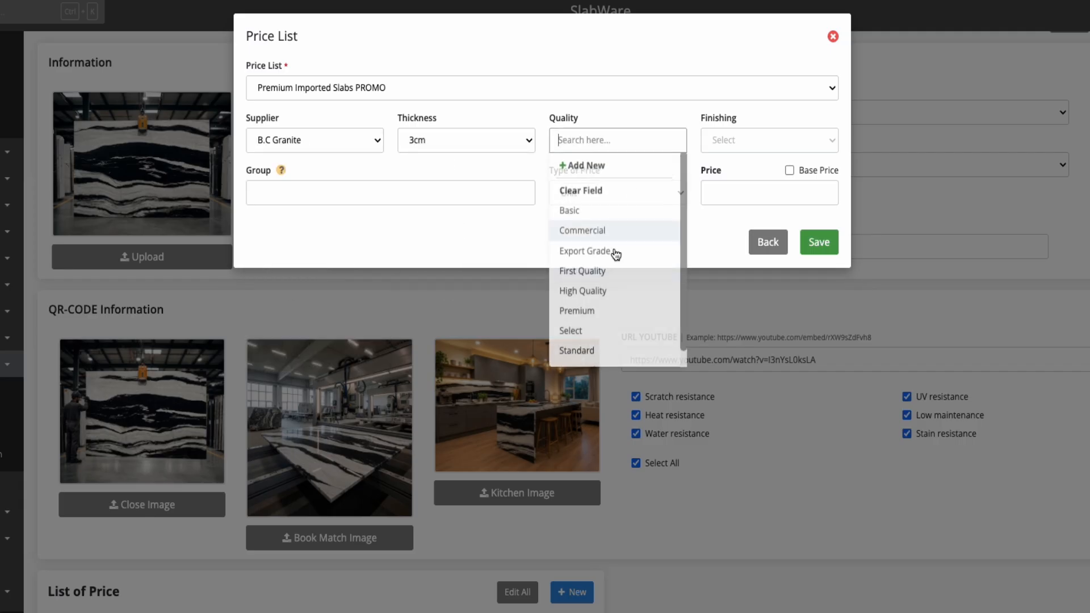
{"action": "left_click", "coordinate": [596, 312]}
{"action": "left_click", "coordinate": [759, 140]}
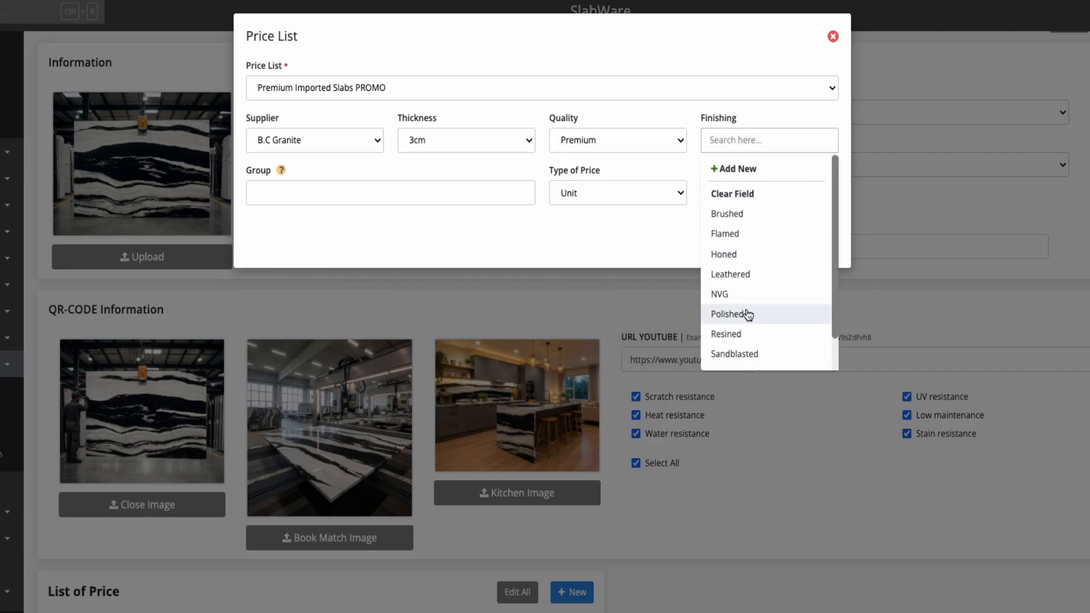
{"action": "left_click", "coordinate": [745, 314]}
Enter the group text 'Measurements: 118.11" x 78.74", approx. 64.58 sq.ft' and set the type of price to Square.
{"action": "left_click", "coordinate": [303, 193]}
{"action": "type", "text": "Measurements: 118.11\" x 78.74\", approx. 64.58 sq.ft,"}
{"action": "left_click", "coordinate": [592, 211]}
{"action": "left_click", "coordinate": [607, 195]}
{"action": "left_click", "coordinate": [573, 235]}
Set the entry's price to 68.00 and enable the Base Price option.
{"action": "left_click", "coordinate": [770, 184]}
{"action": "type", "text": "68.00"}
{"action": "left_click", "coordinate": [707, 216]}
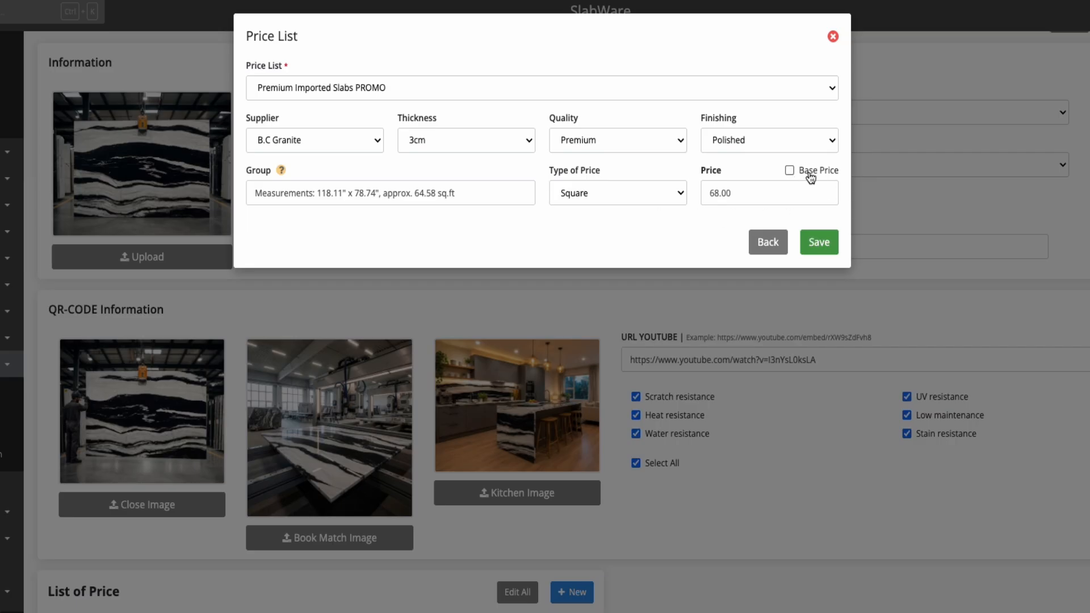
{"action": "left_click", "coordinate": [790, 170]}
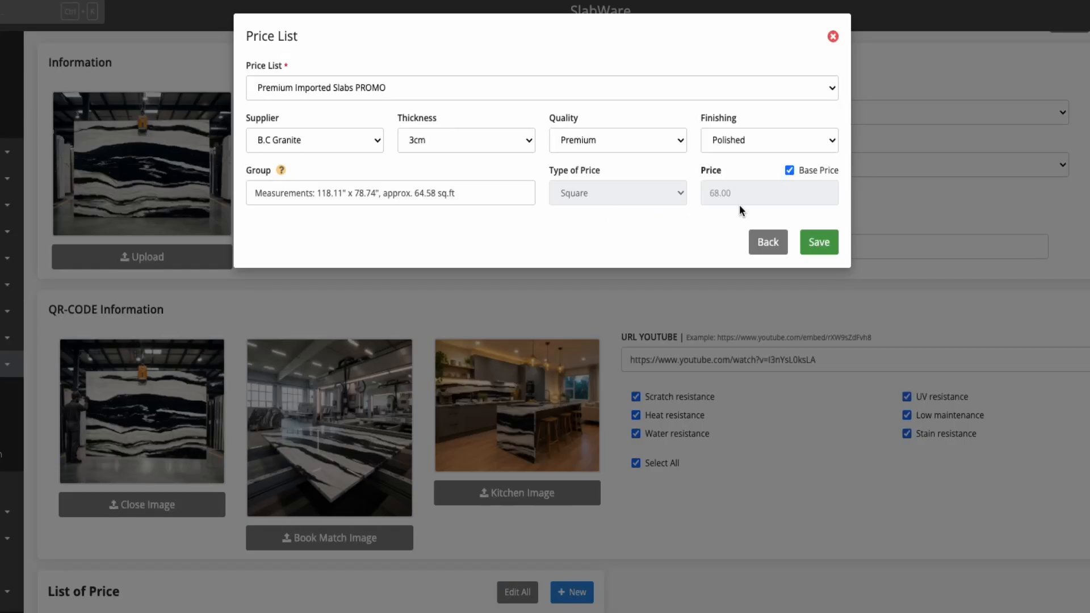
Turn off the Base Price option and save the 68.00 price entry for Panda White.
{"action": "left_click", "coordinate": [789, 170]}
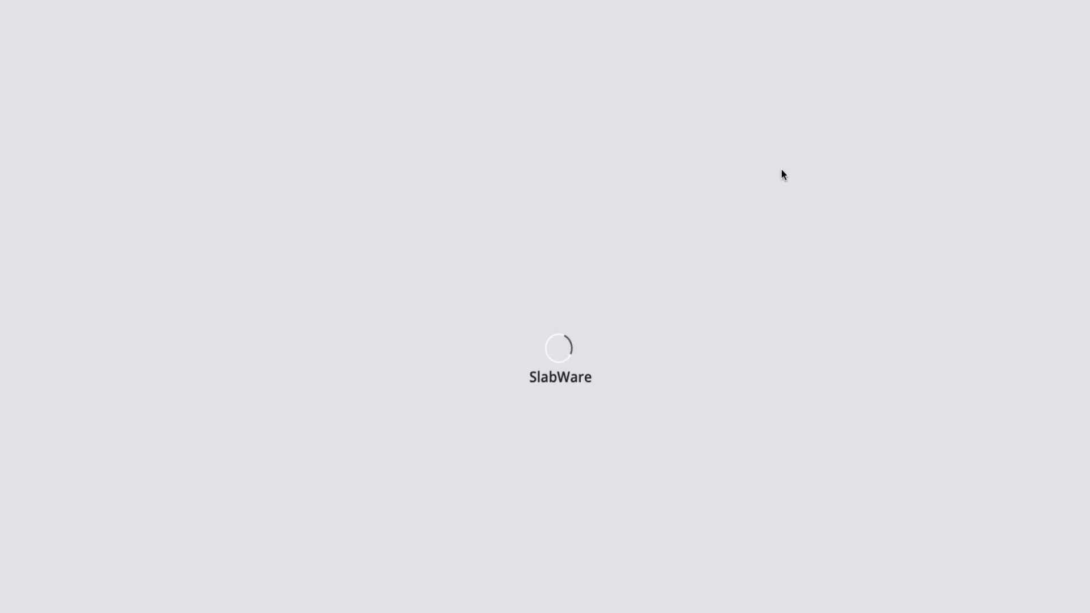
{"action": "left_click", "coordinate": [819, 242]}
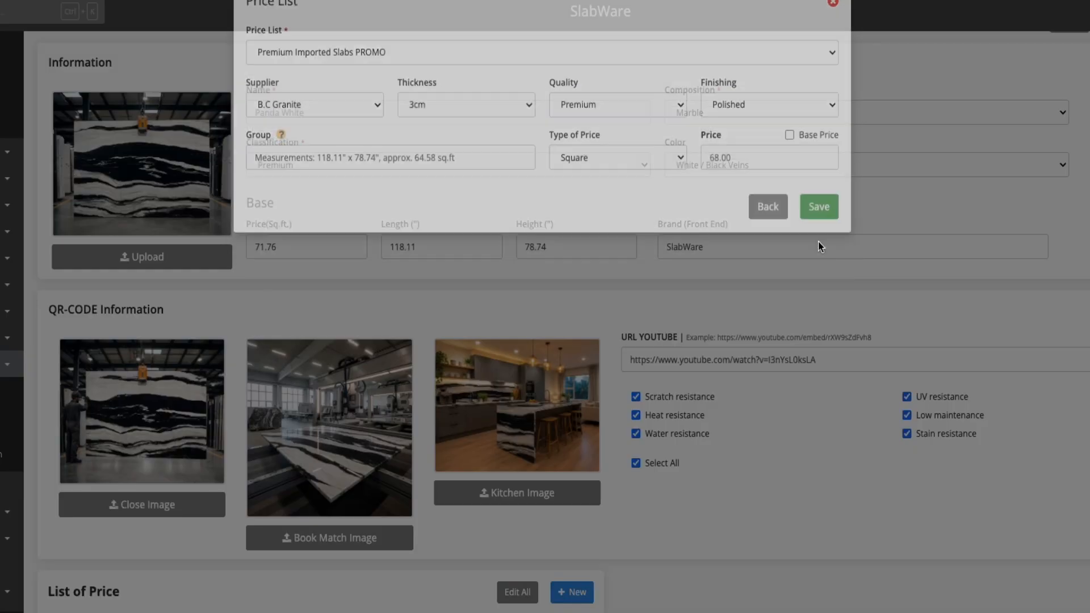
{"action": "scroll", "coordinate": [826, 606], "scroll_direction": "down", "scroll_amount": 2}
{"action": "scroll", "coordinate": [279, 585], "scroll_direction": "down", "scroll_amount": 1}
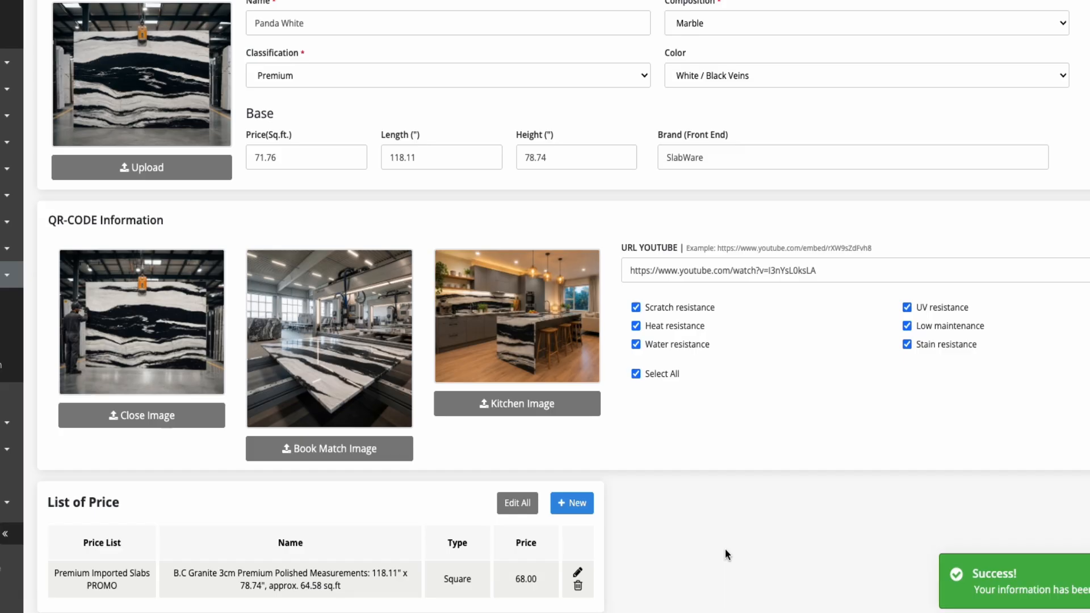
Make the material's price list editable inline and update all of its entries.
{"action": "left_click", "coordinate": [585, 511]}
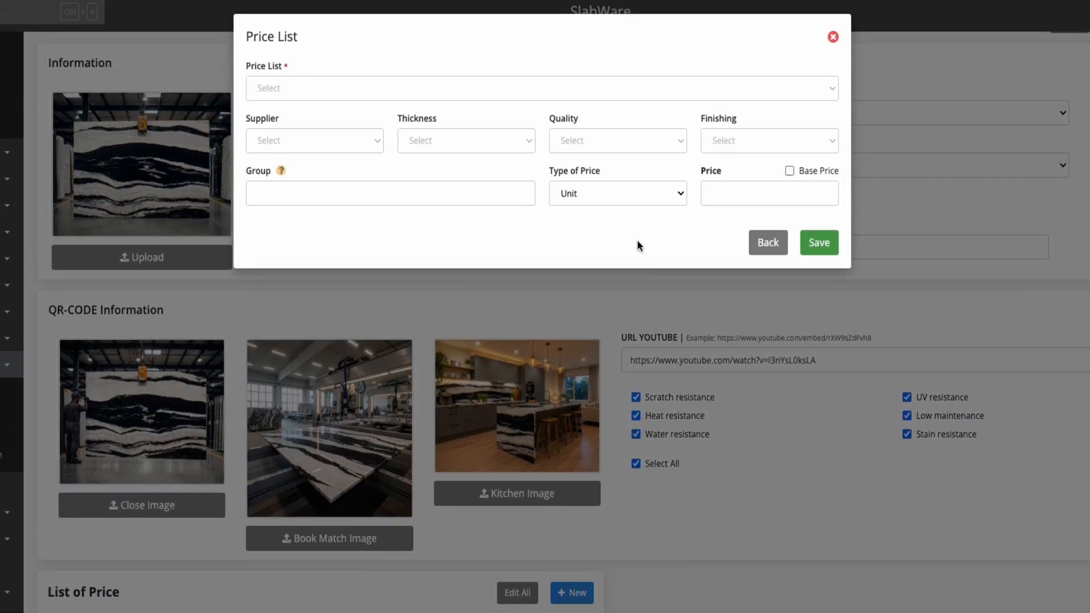
{"action": "left_click", "coordinate": [768, 243]}
{"action": "left_click", "coordinate": [523, 512]}
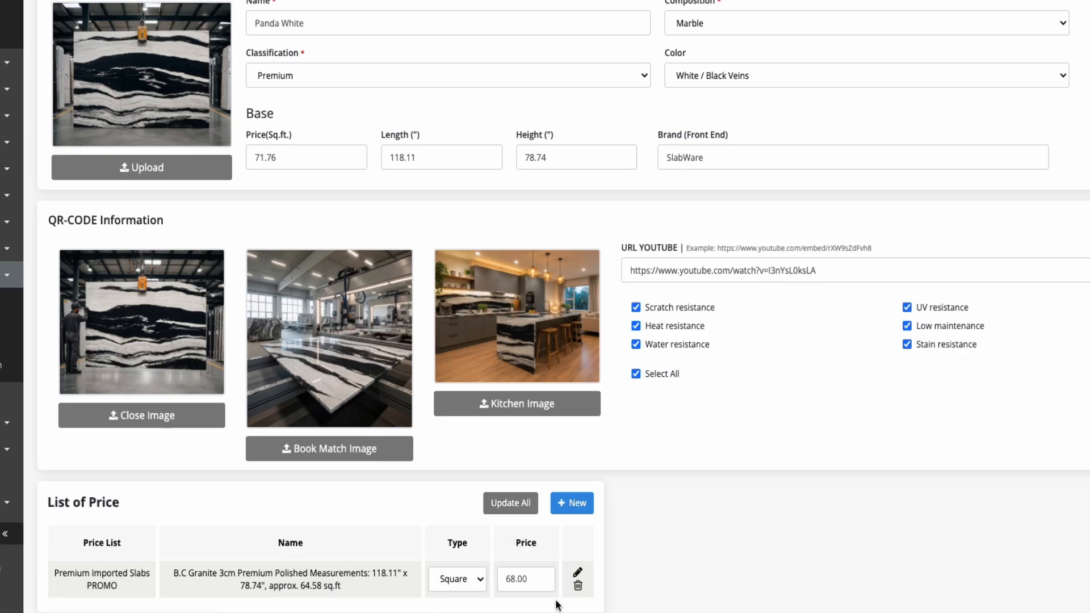
{"action": "scroll", "coordinate": [504, 574], "scroll_direction": "down", "scroll_amount": 1}
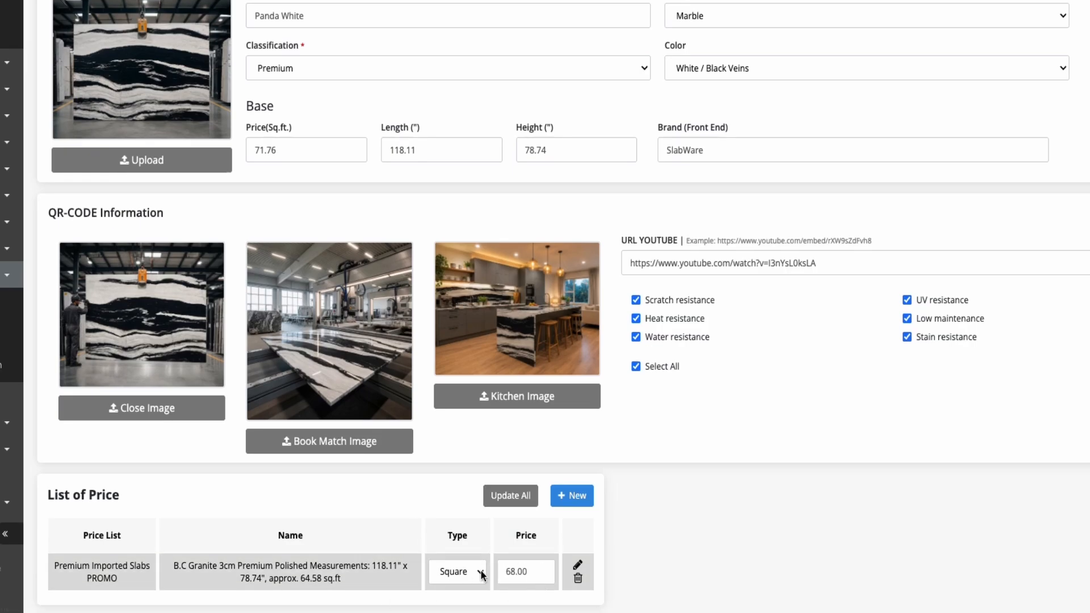
{"action": "left_click", "coordinate": [505, 502]}
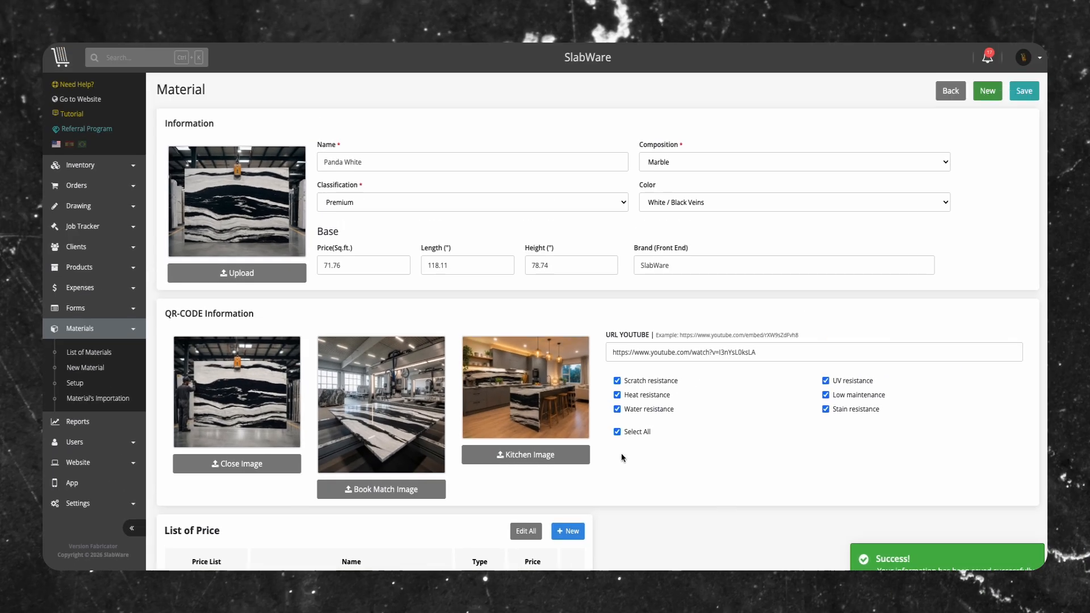
Save the Panda White material and return to the list of materials.
{"action": "left_click", "coordinate": [1026, 92]}
{"action": "left_click", "coordinate": [949, 92]}
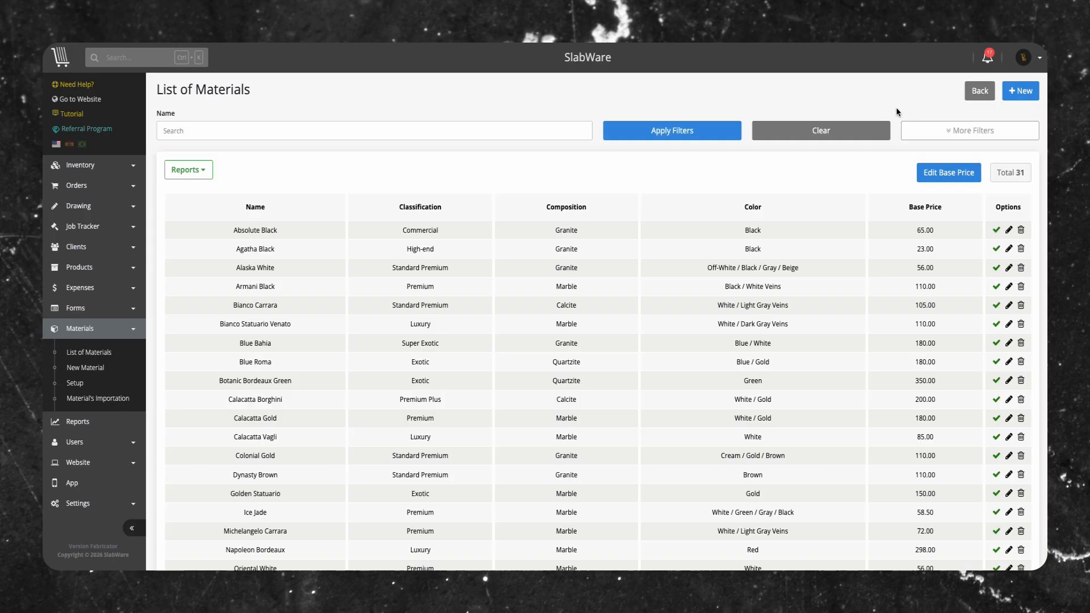
Toggle Panda White's active status off and back on, and open its record briefly before returning to the materials list.
{"action": "scroll", "coordinate": [355, 471], "scroll_direction": "down", "scroll_amount": 3}
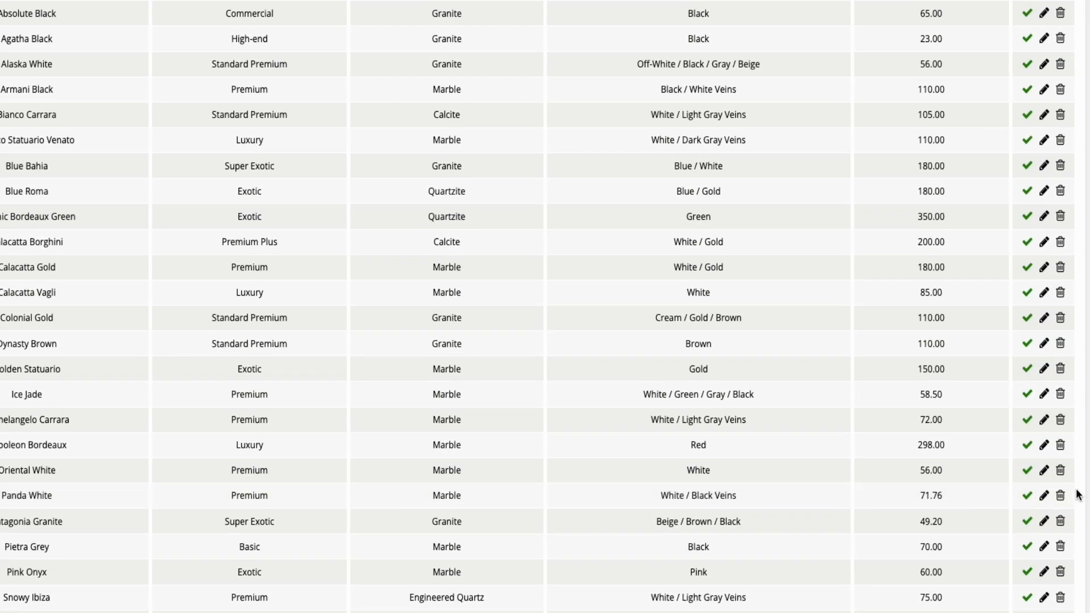
{"action": "left_click", "coordinate": [1028, 495]}
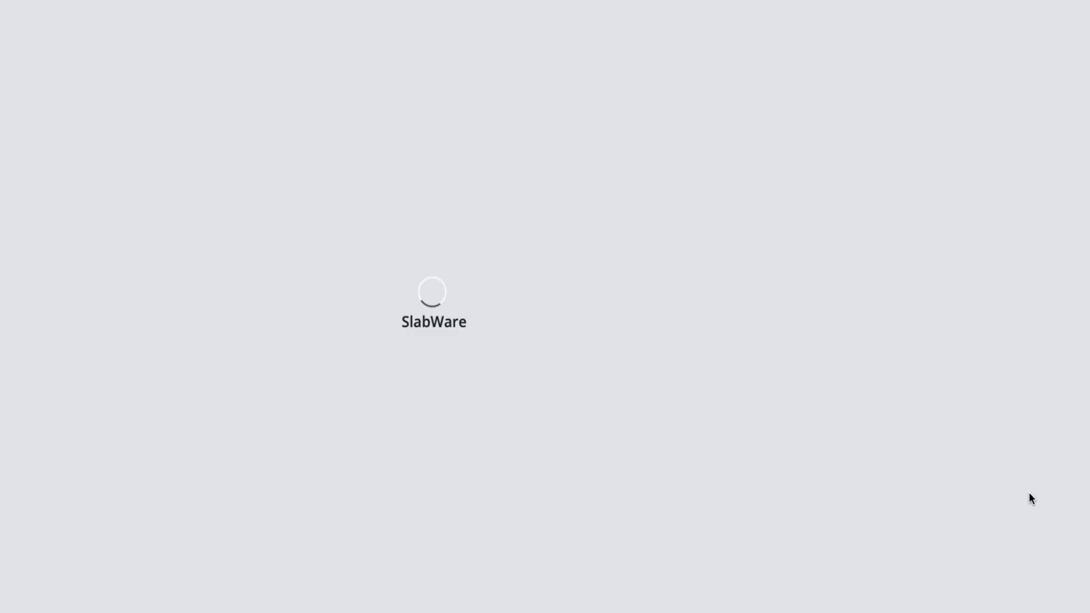
{"action": "left_click", "coordinate": [1028, 497]}
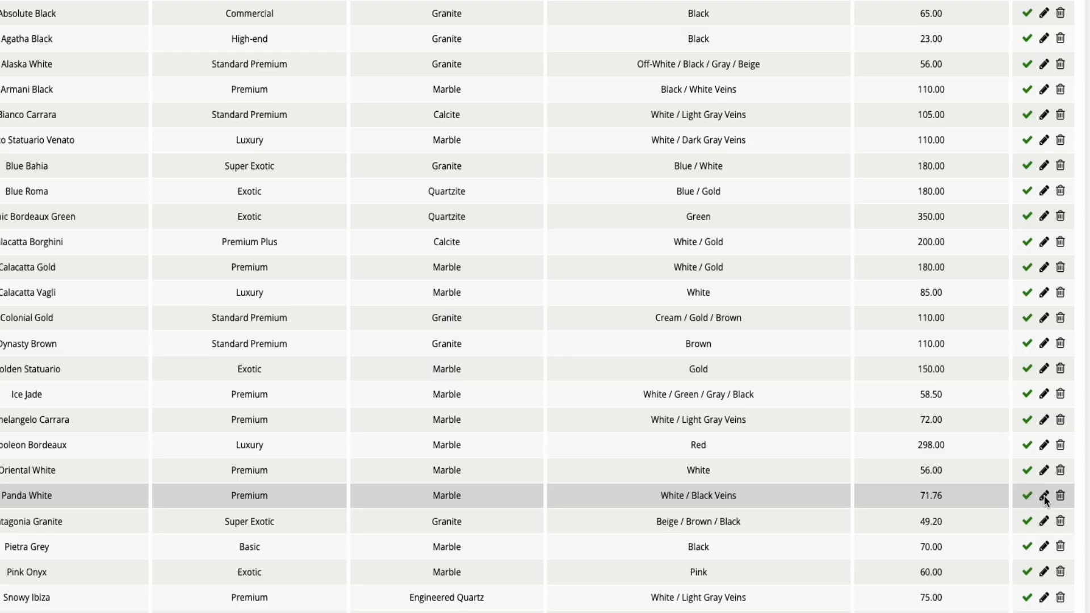
{"action": "left_click", "coordinate": [1043, 495]}
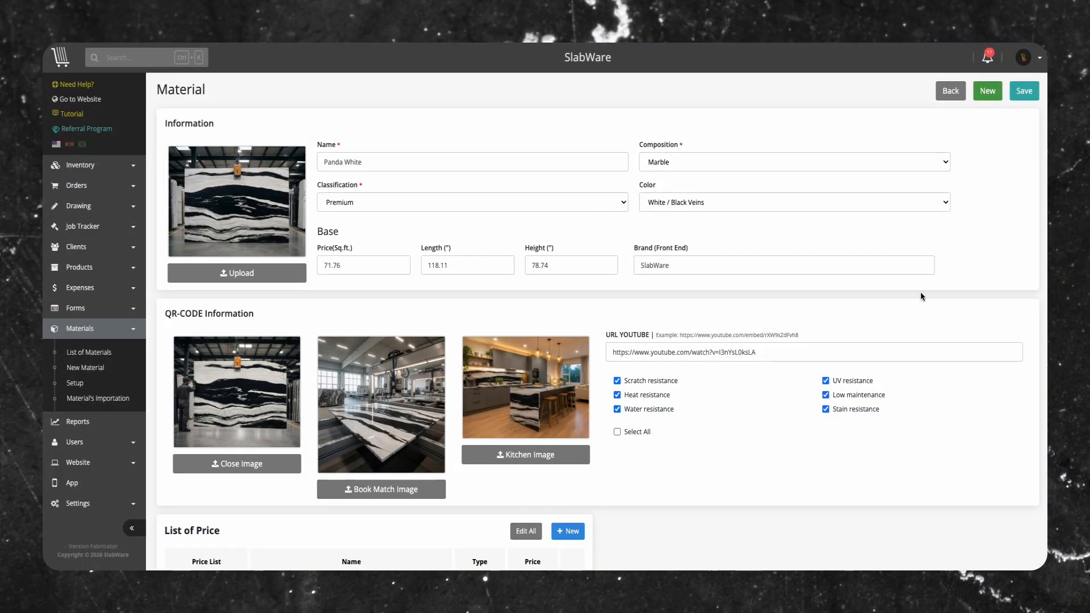
{"action": "left_click", "coordinate": [950, 92]}
Request deletion of the Panda White material and decline the confirmation.
{"action": "scroll", "coordinate": [987, 413], "scroll_direction": "down", "scroll_amount": 3}
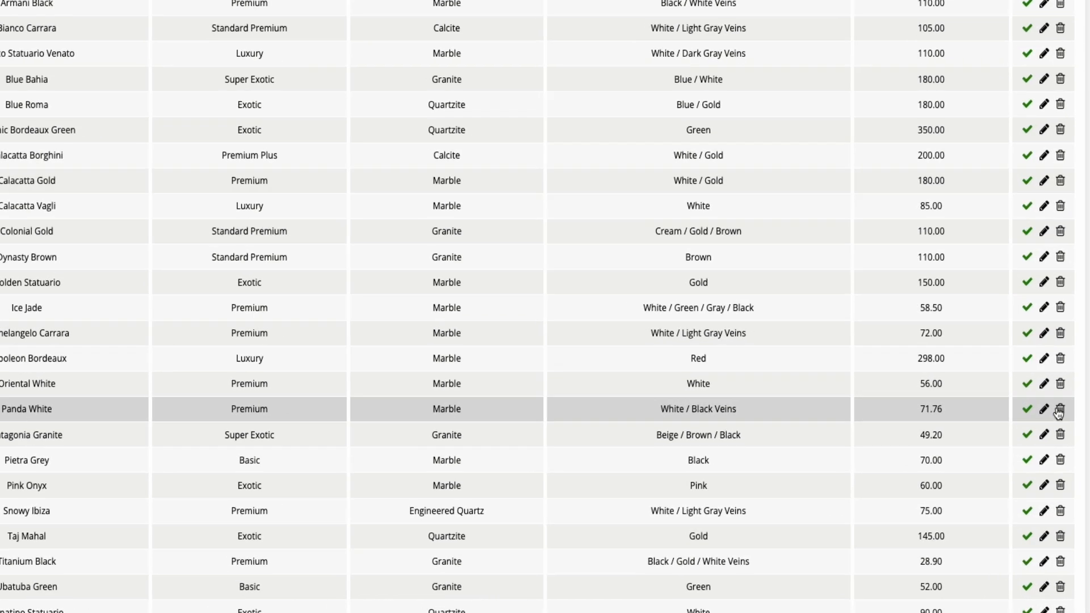
{"action": "left_click", "coordinate": [1059, 410]}
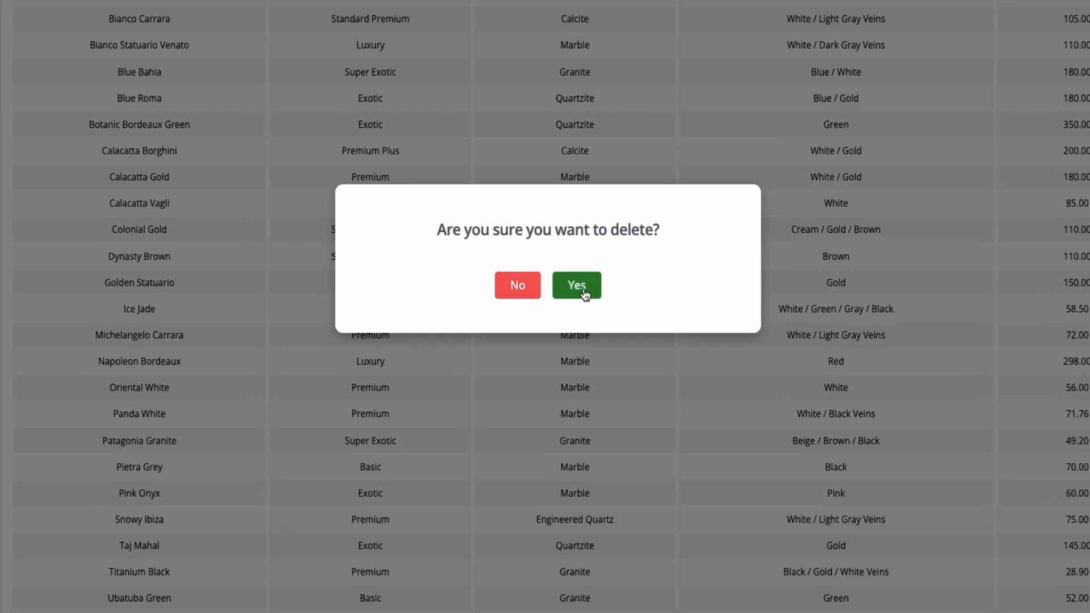
{"action": "left_click", "coordinate": [567, 289]}
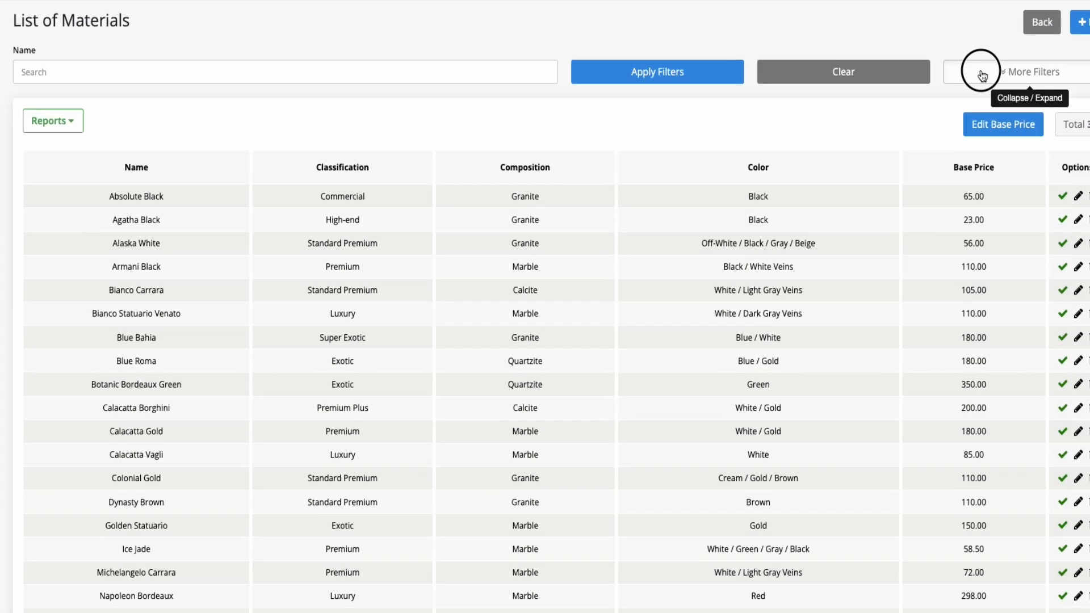
Expand the additional filters of the materials list and look through the Classification, Composition and Color options.
{"action": "left_click", "coordinate": [924, 128]}
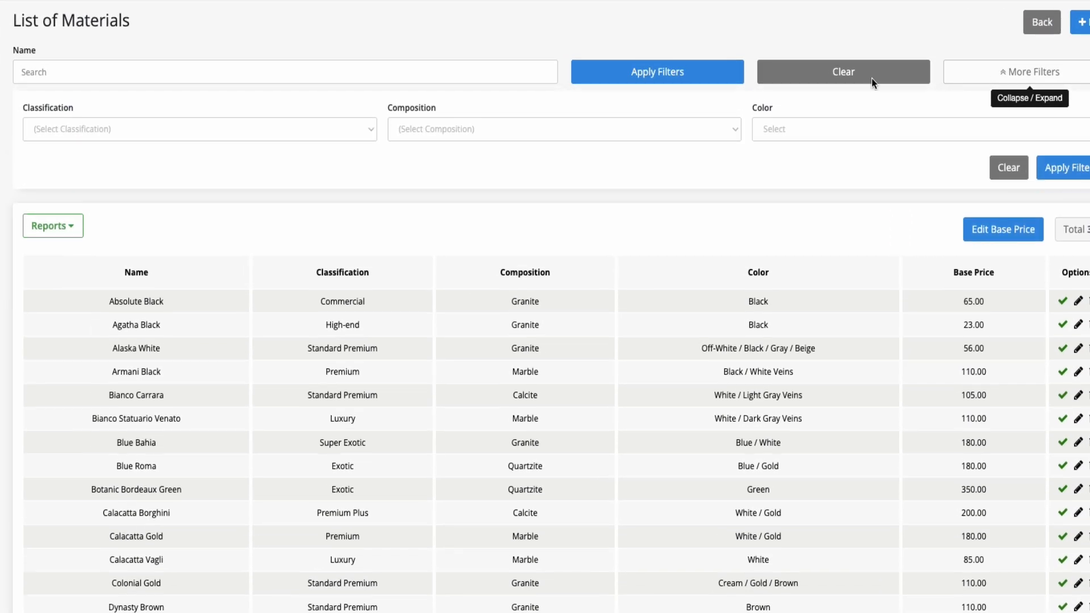
{"action": "left_click", "coordinate": [130, 135]}
{"action": "left_click", "coordinate": [447, 127]}
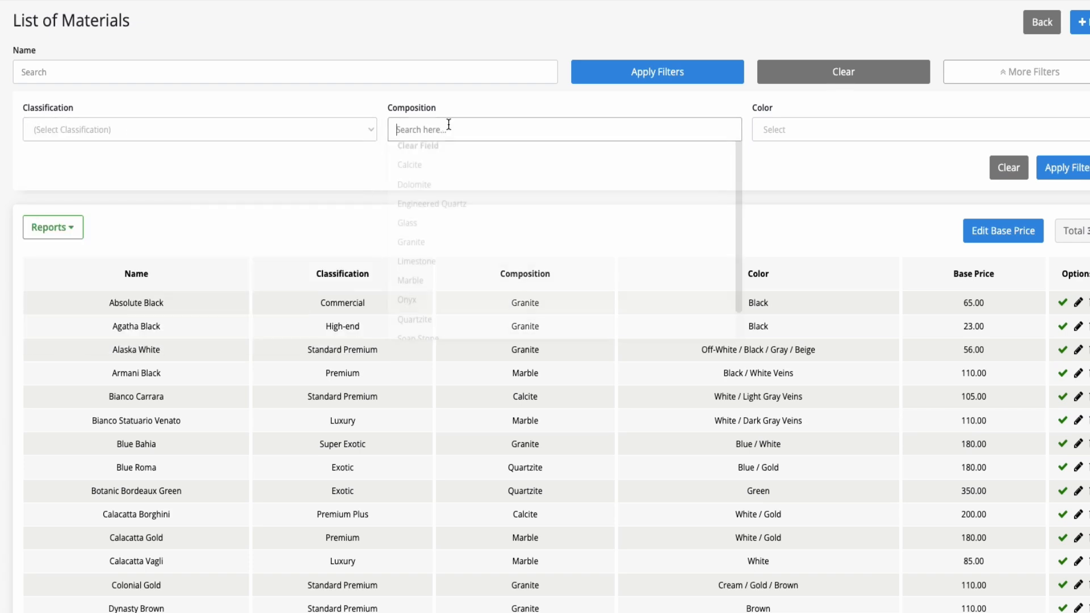
{"action": "left_click", "coordinate": [823, 129]}
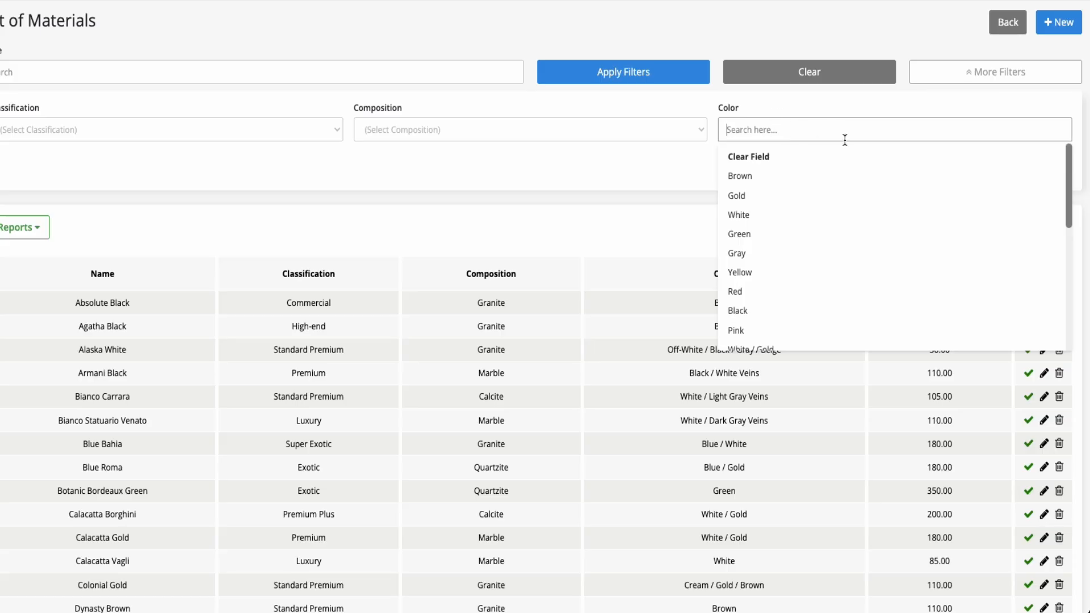
{"action": "left_click", "coordinate": [777, 103]}
Filter the materials list by the name "Panda" and generate the Materials Report for it.
{"action": "left_click", "coordinate": [198, 75]}
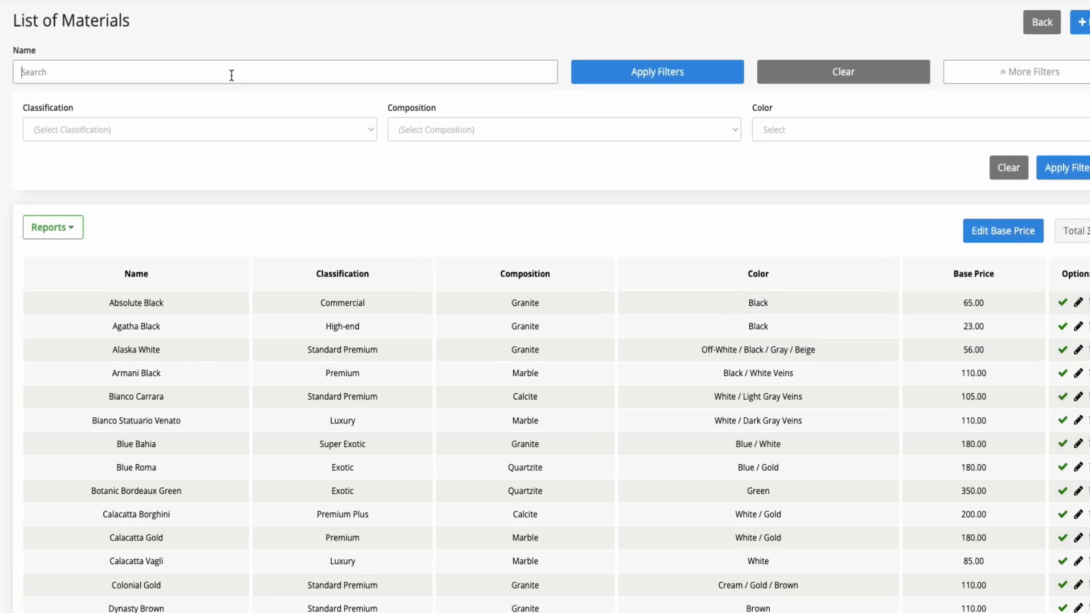
{"action": "type", "text": "Panda"}
{"action": "left_click", "coordinate": [580, 73]}
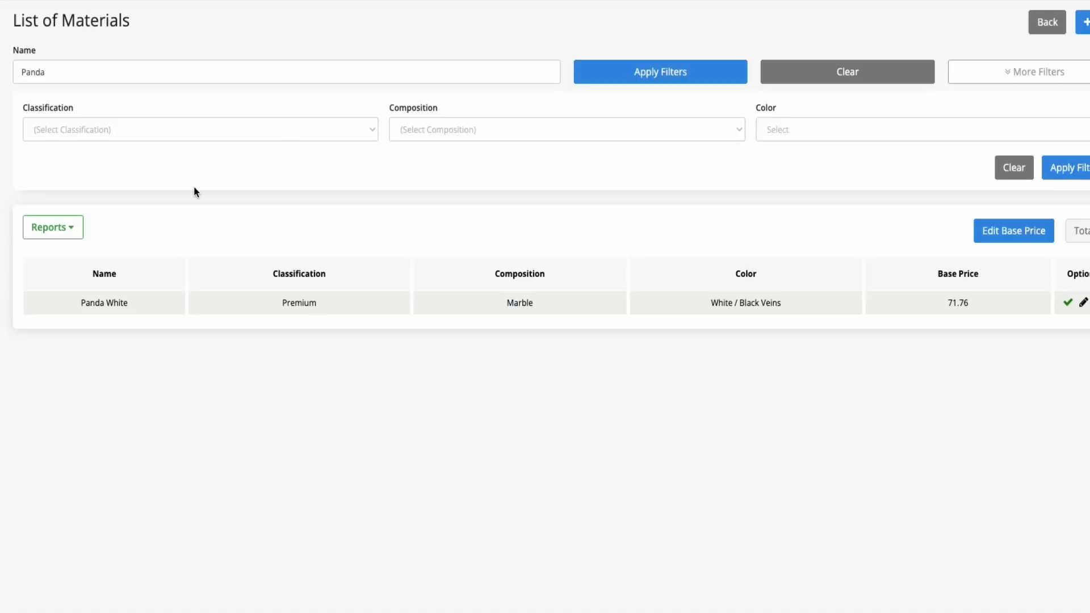
{"action": "left_click", "coordinate": [53, 227]}
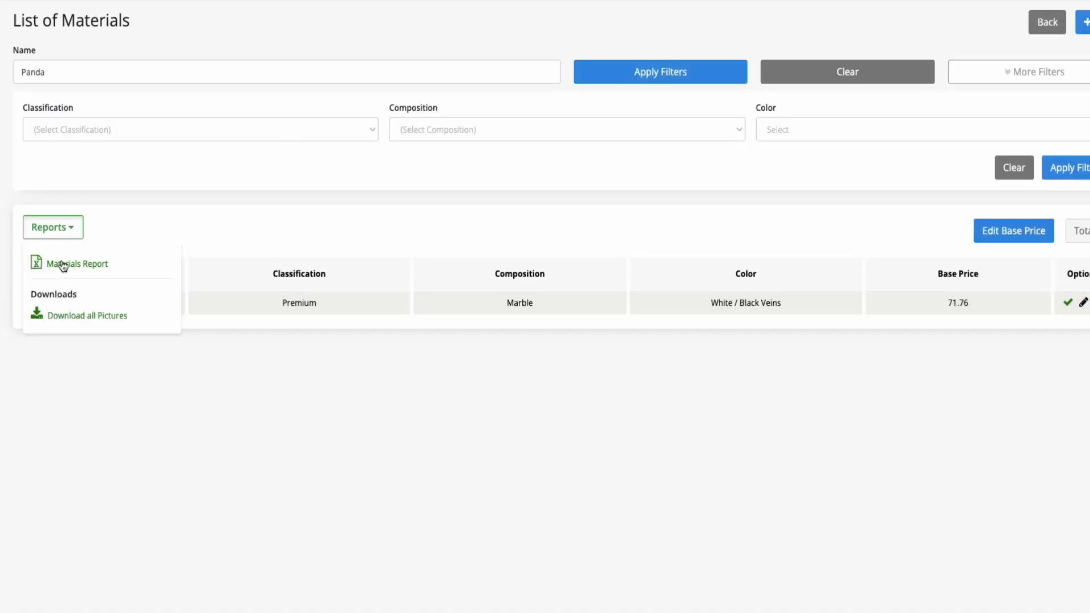
{"action": "left_click", "coordinate": [101, 265]}
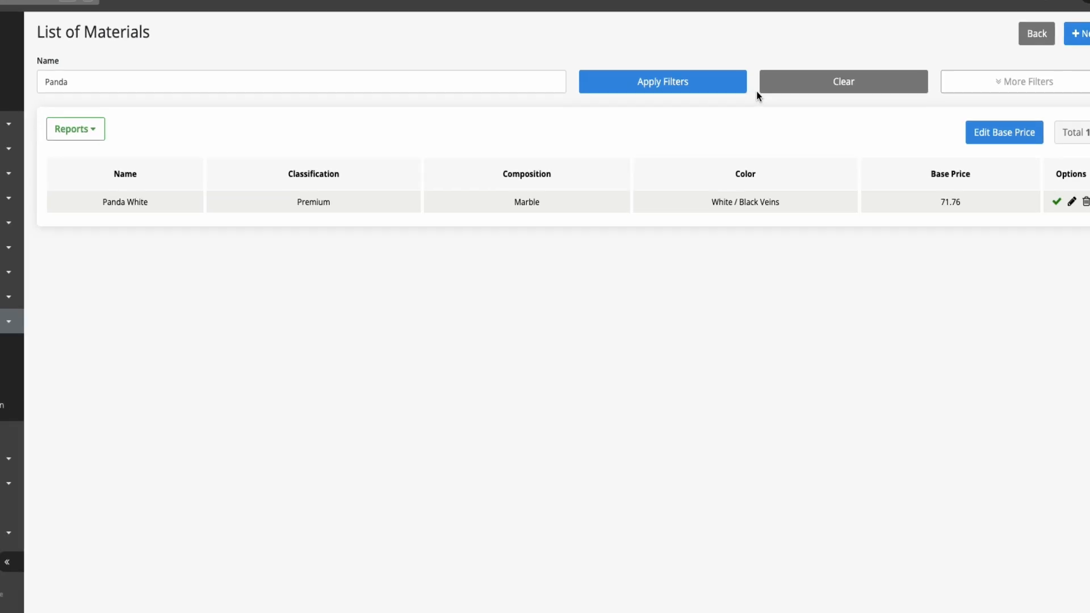
Clear the name filter and generate the Materials Report for the full list of materials.
{"action": "left_click", "coordinate": [828, 130]}
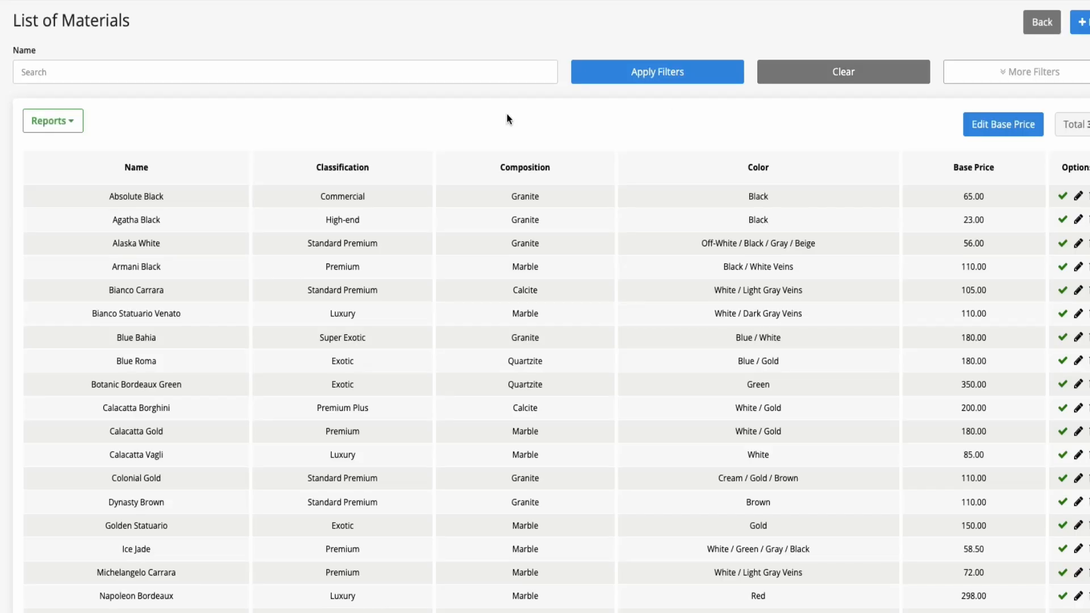
{"action": "left_click", "coordinate": [72, 129]}
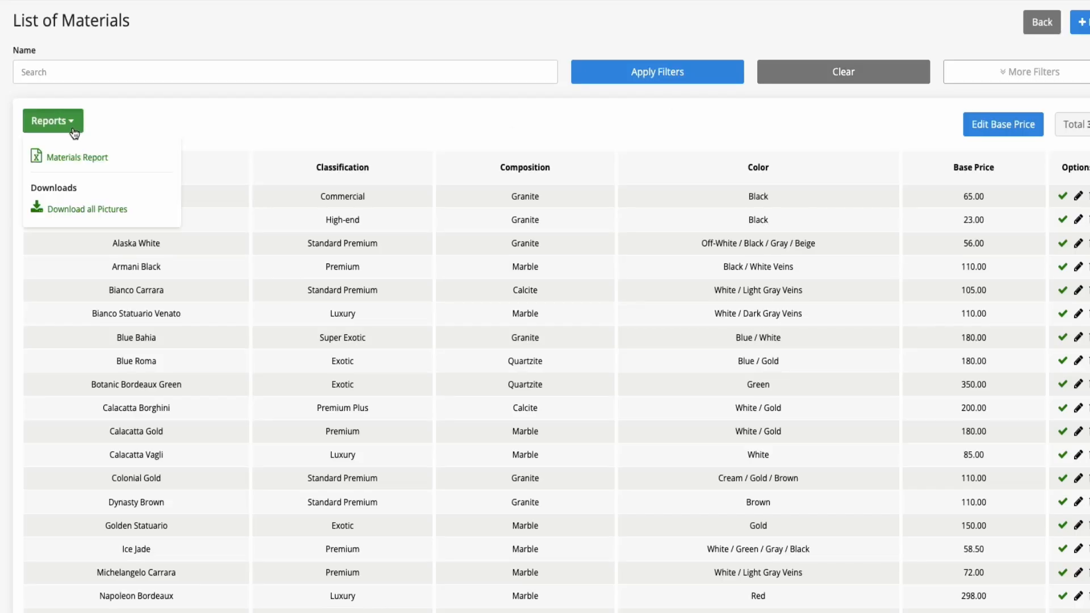
{"action": "left_click", "coordinate": [75, 158]}
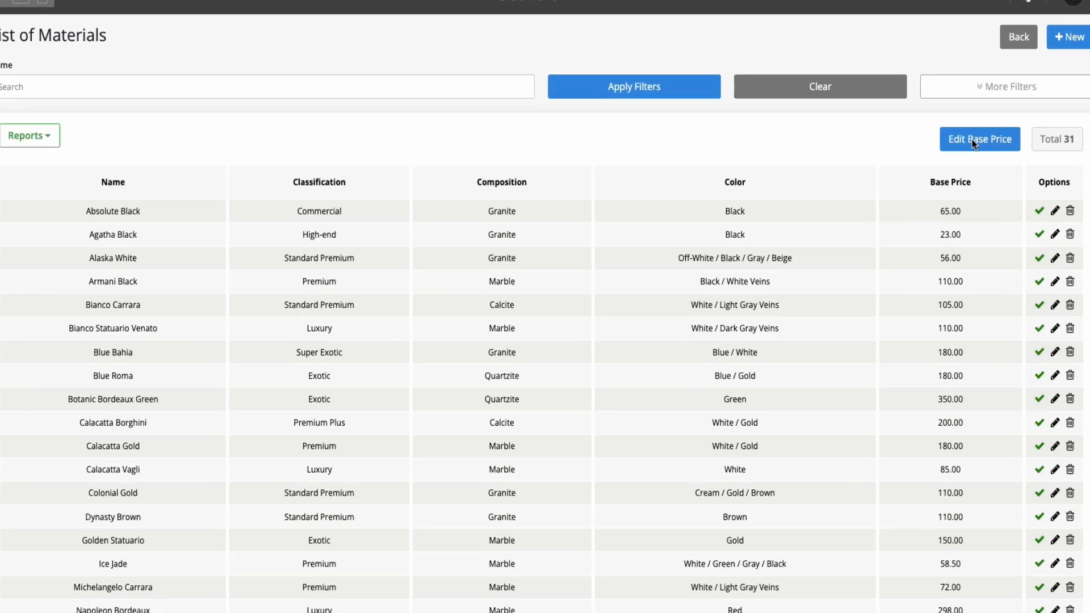
Make the base prices of all listed materials editable and save them all.
{"action": "left_click", "coordinate": [972, 139]}
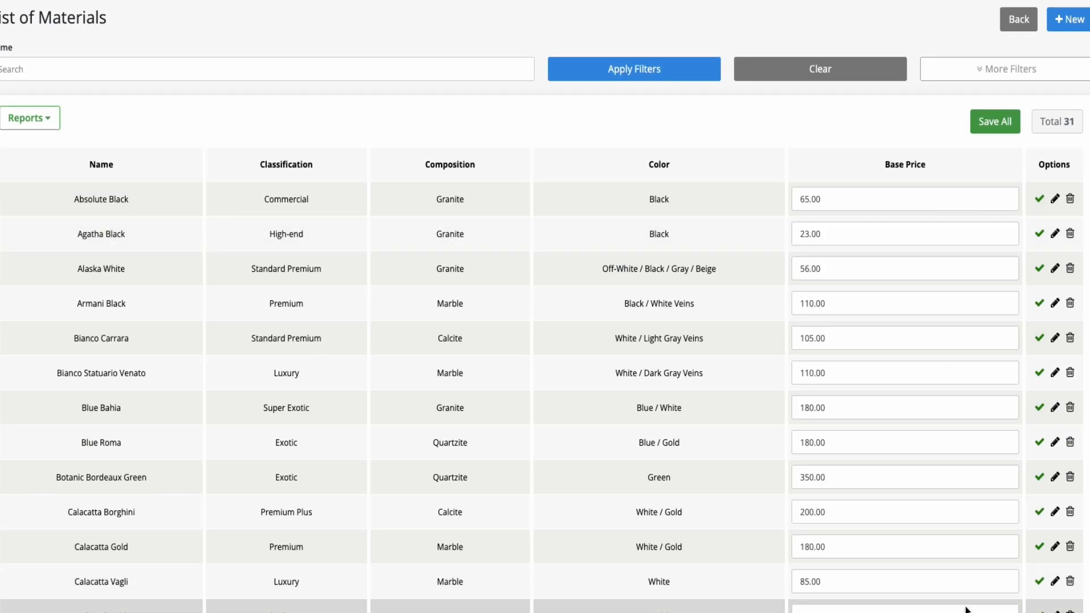
{"action": "left_click", "coordinate": [988, 124]}
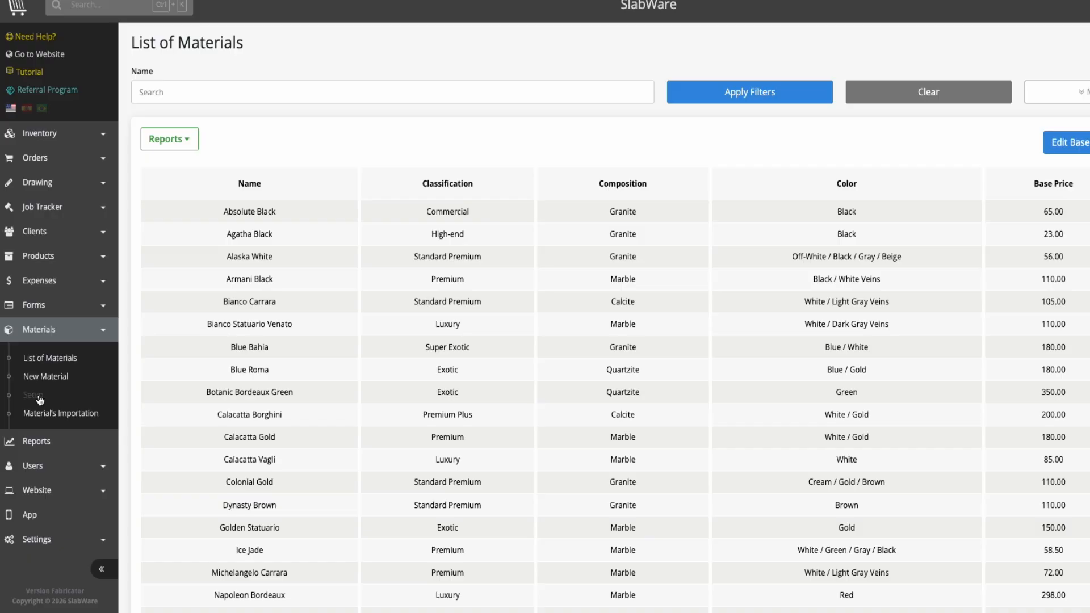
Open the materials setup and start a new classification named Exclusive.
{"action": "left_click", "coordinate": [38, 397]}
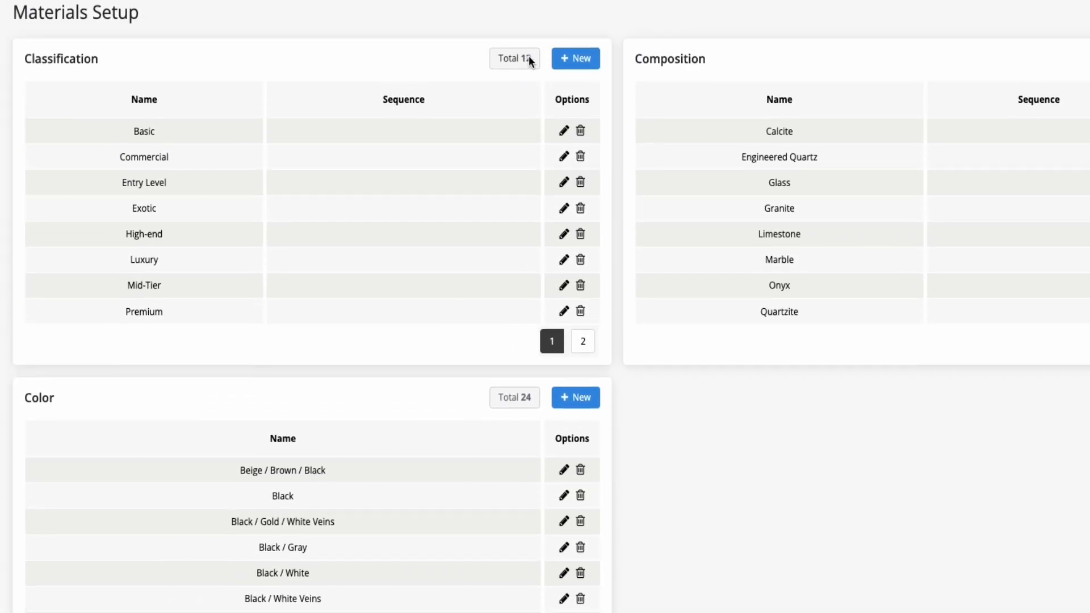
{"action": "left_click", "coordinate": [569, 59]}
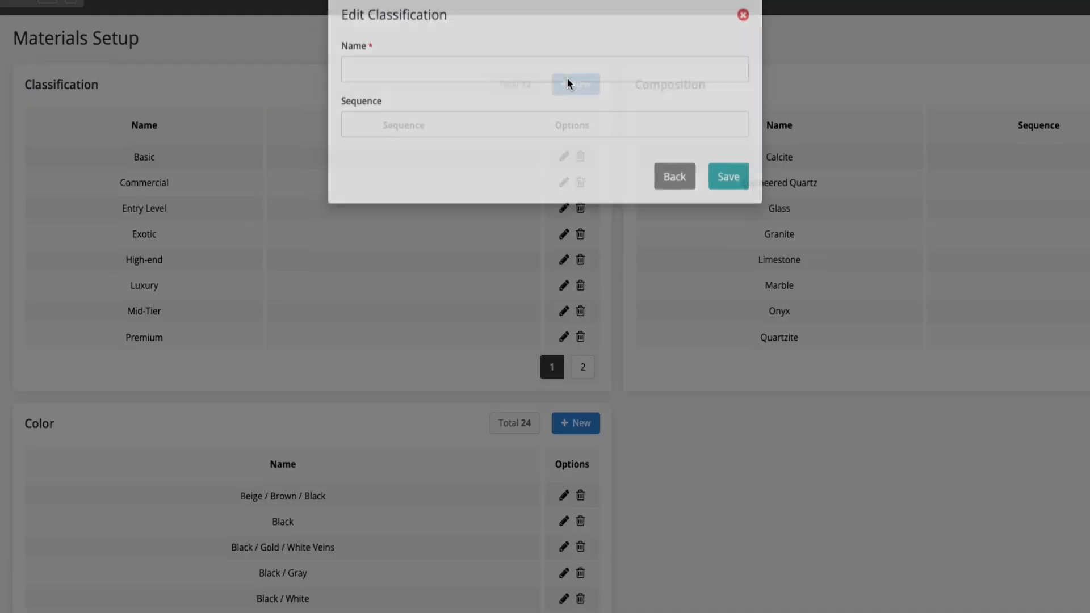
{"action": "left_click", "coordinate": [412, 84]}
{"action": "left_click", "coordinate": [368, 114]}
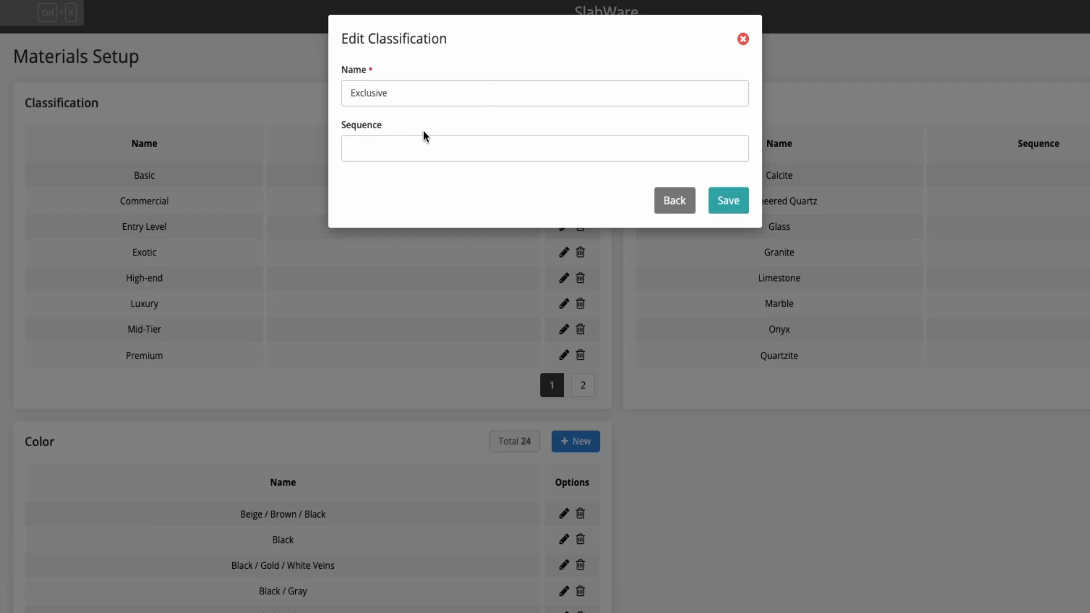
Try a sequence value of 3 for the Exclusive classification, clear it and save the classification without a sequence.
{"action": "left_click", "coordinate": [735, 146]}
{"action": "left_click", "coordinate": [734, 146]}
{"action": "left_click", "coordinate": [735, 146]}
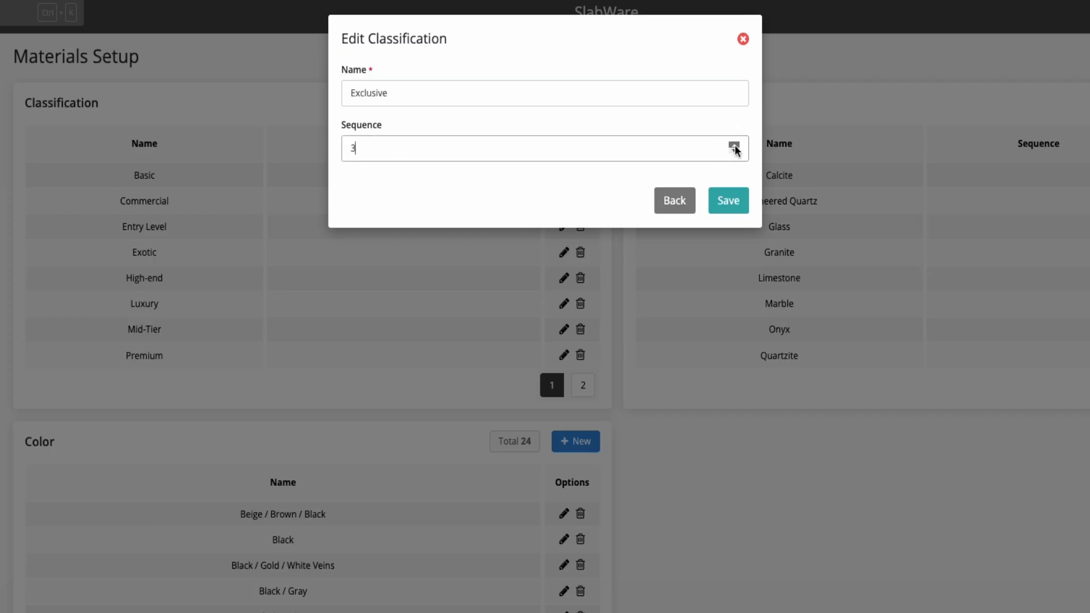
{"action": "left_click", "coordinate": [735, 150]}
{"action": "left_click", "coordinate": [735, 149]}
{"action": "left_click", "coordinate": [735, 150]}
{"action": "key", "text": "BackSpace"}
{"action": "left_click", "coordinate": [551, 194]}
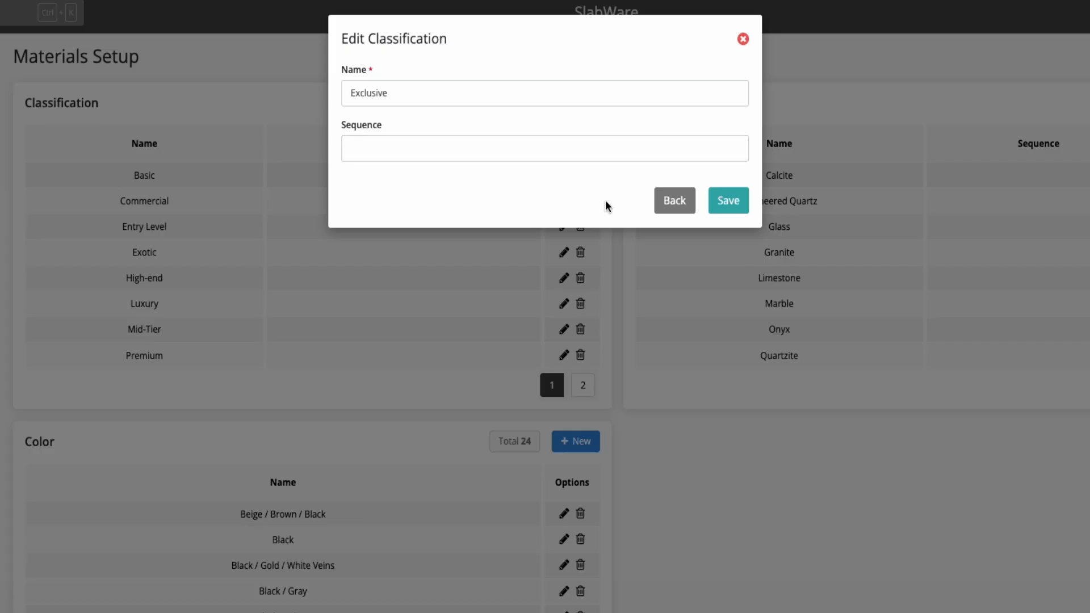
{"action": "left_click", "coordinate": [722, 202]}
Add a new material composition named Dolomite without a sequence and save it.
{"action": "scroll", "coordinate": [693, 261], "scroll_direction": "down", "scroll_amount": 1}
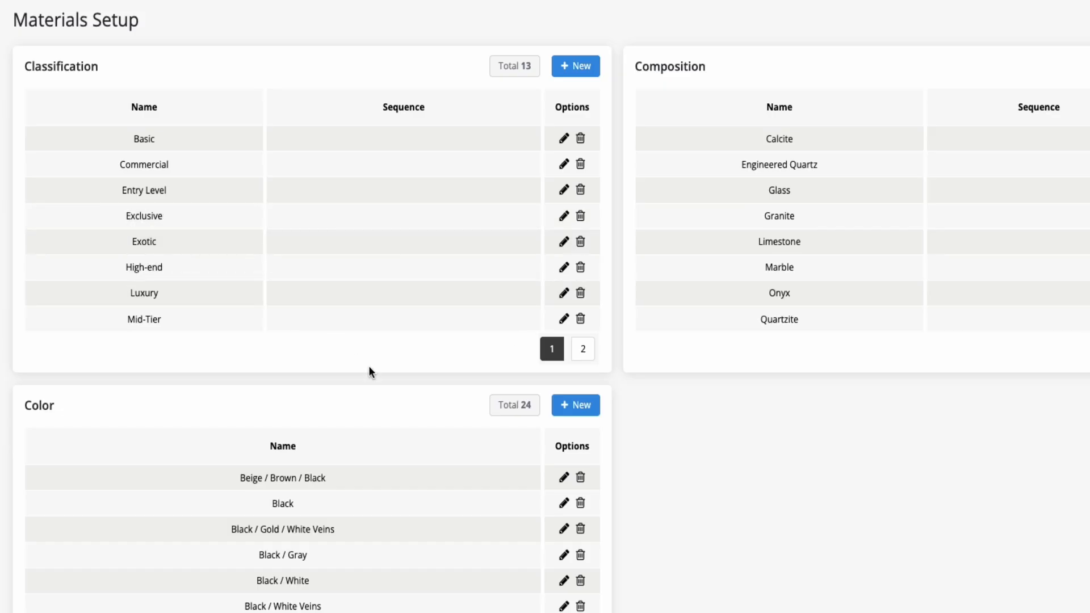
{"action": "scroll", "coordinate": [967, 221], "scroll_direction": "right", "scroll_amount": 5}
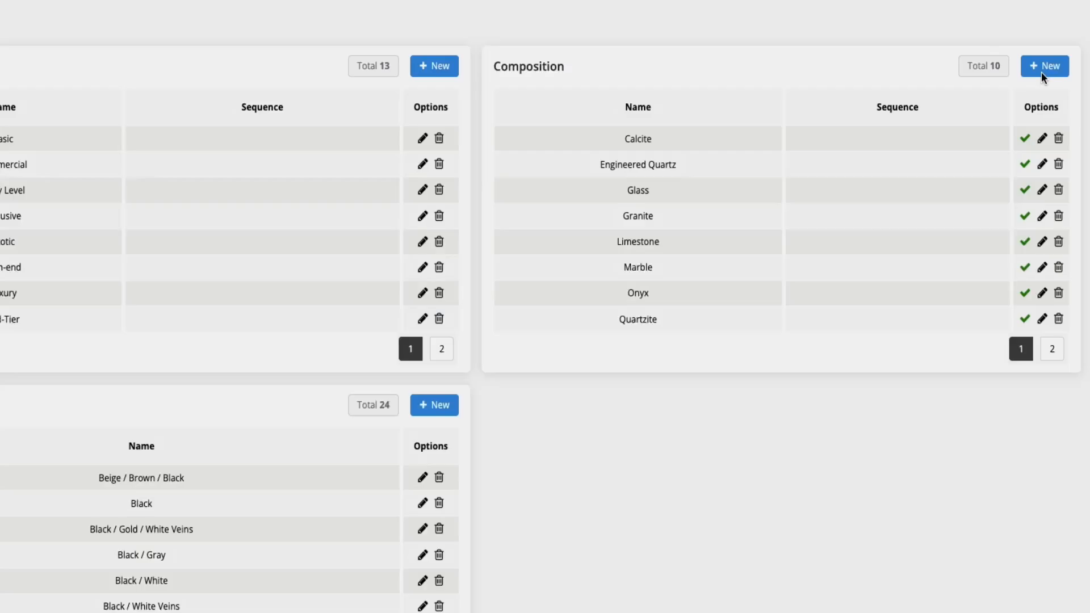
{"action": "left_click", "coordinate": [1048, 67]}
{"action": "left_click", "coordinate": [446, 95]}
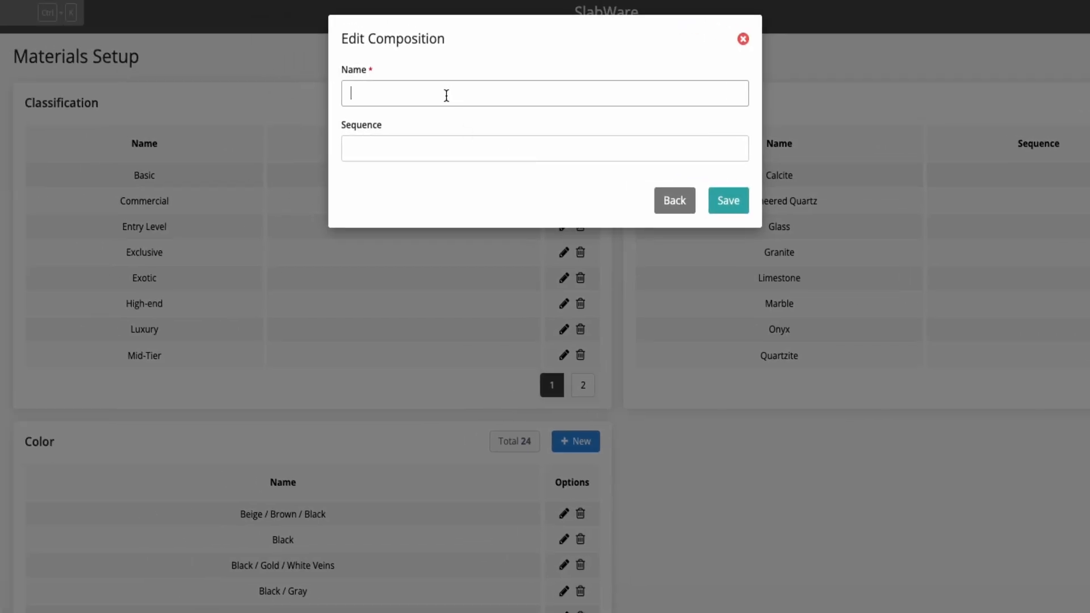
{"action": "type", "text": "Dolomite"}
{"action": "left_click", "coordinate": [727, 202]}
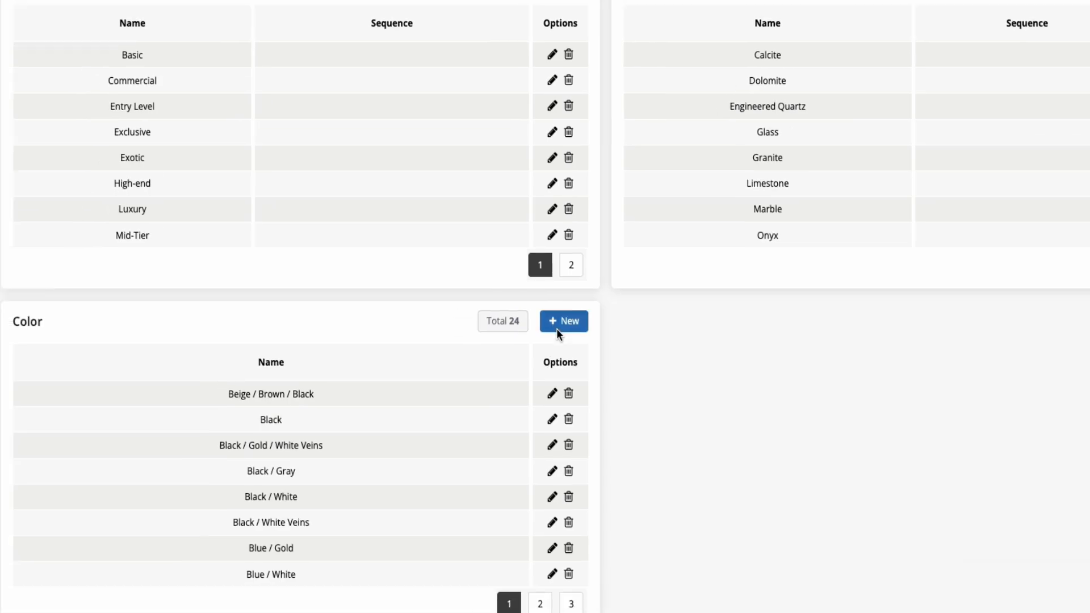
Add a new material color named Ivory, save it and look through the pages of the color list.
{"action": "left_click", "coordinate": [434, 405]}
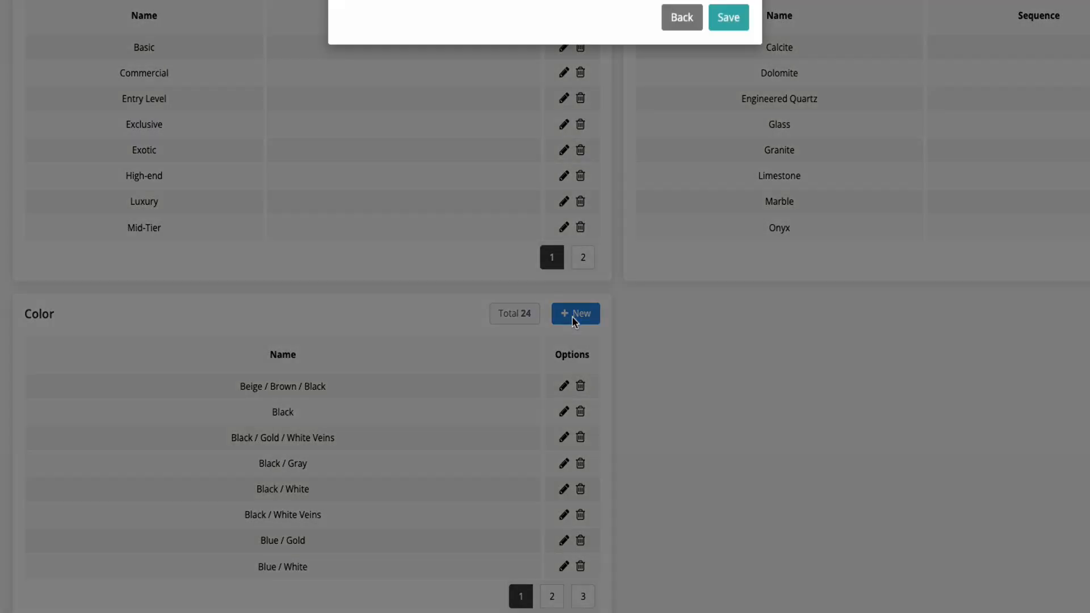
{"action": "left_click", "coordinate": [492, 97]}
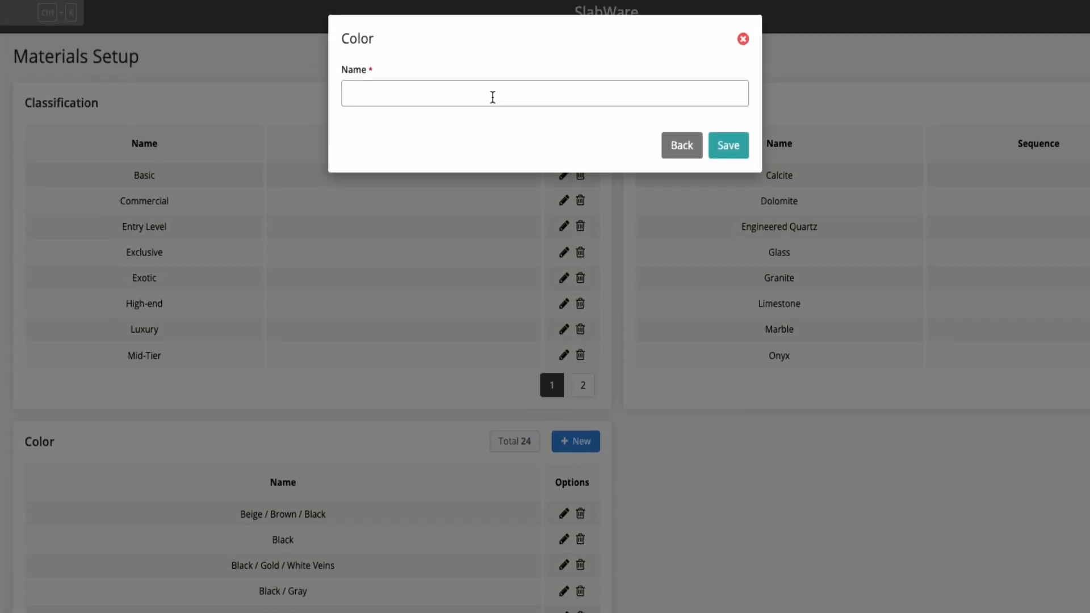
{"action": "type", "text": "Ivory"}
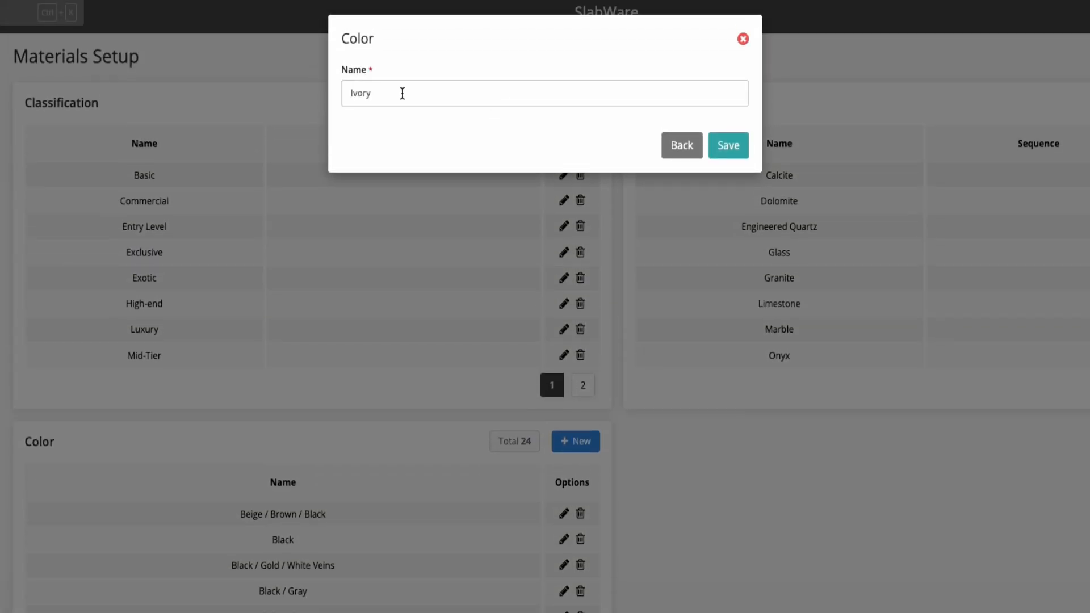
{"action": "left_click", "coordinate": [716, 144]}
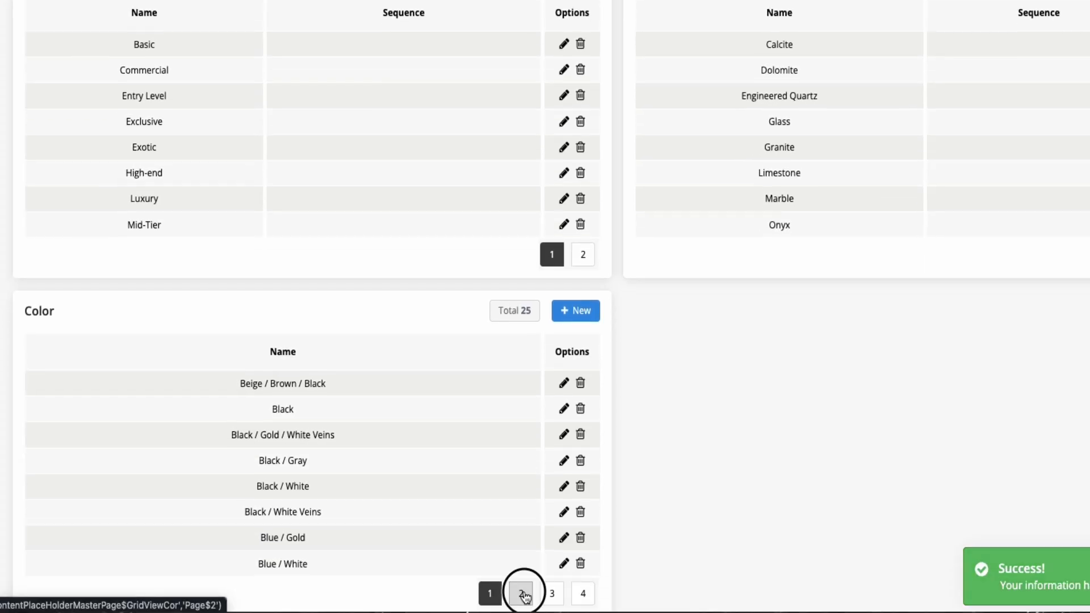
{"action": "left_click", "coordinate": [522, 593]}
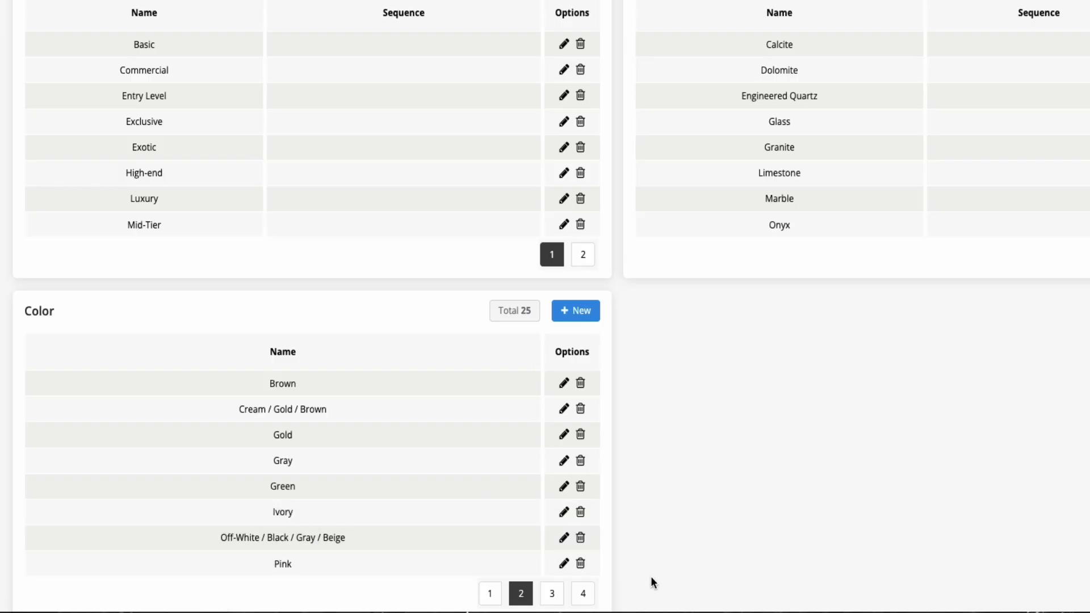
{"action": "left_click", "coordinate": [552, 594]}
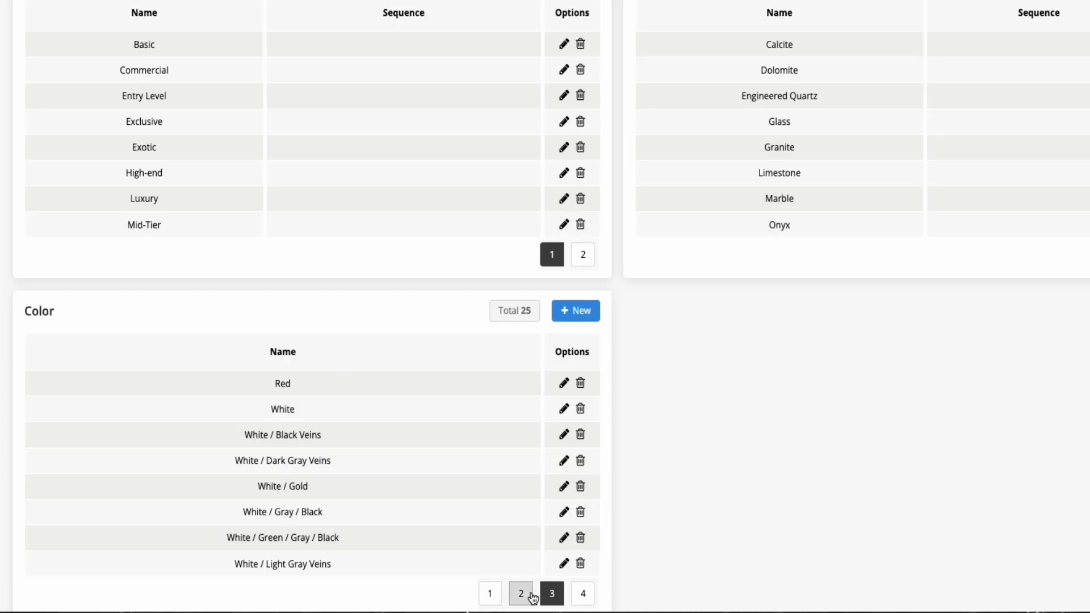
{"action": "left_click", "coordinate": [489, 593]}
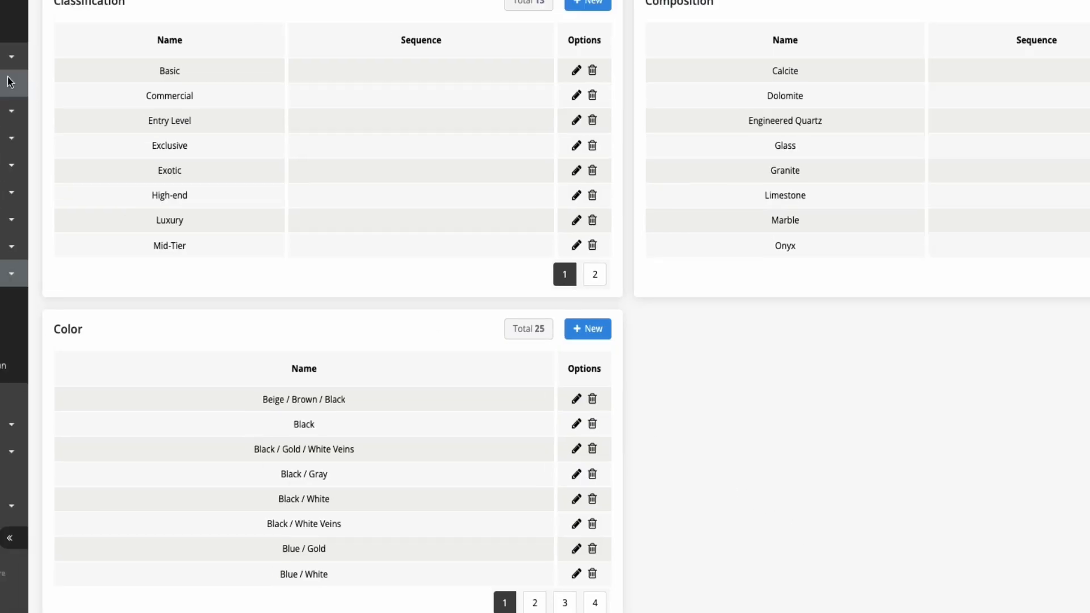
Start a new bundle from the inventory's list of slabs, with supplier B.C Granite and material Panda White.
{"action": "left_click", "coordinate": [56, 136]}
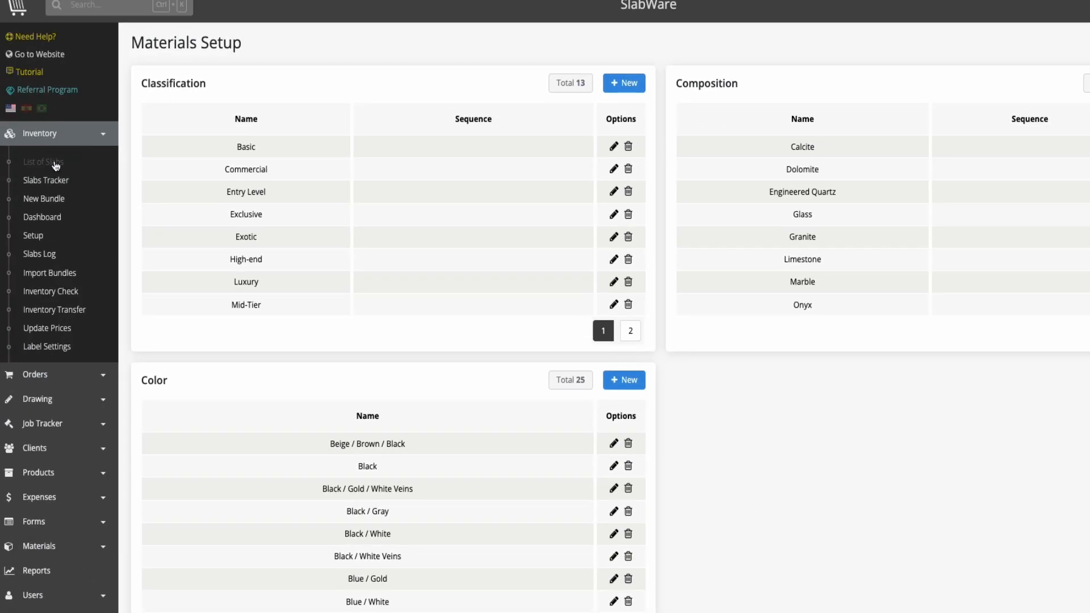
{"action": "left_click", "coordinate": [54, 161]}
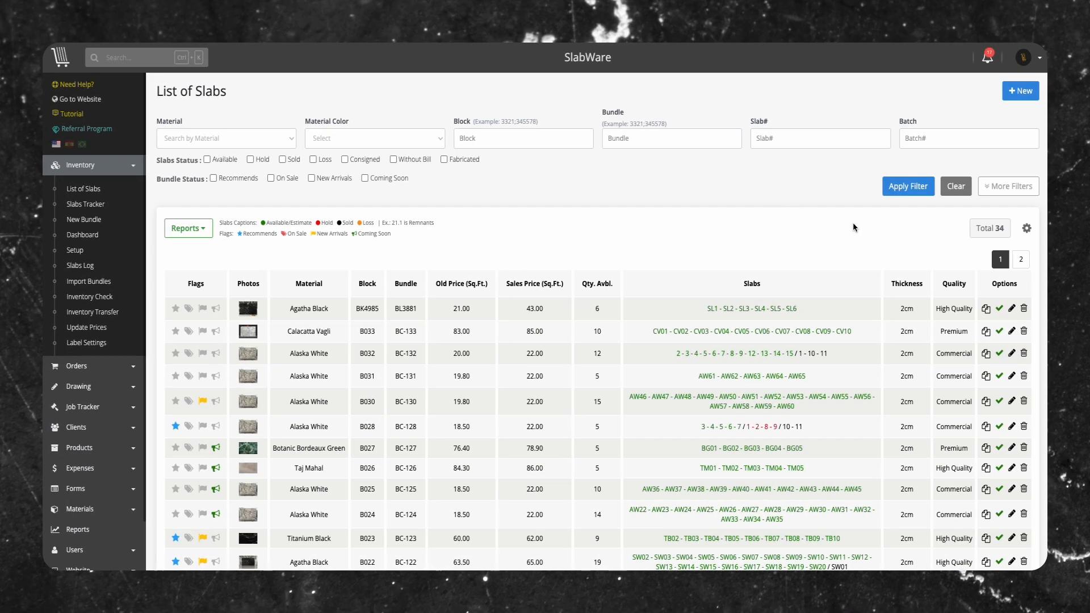
{"action": "left_click", "coordinate": [1019, 90]}
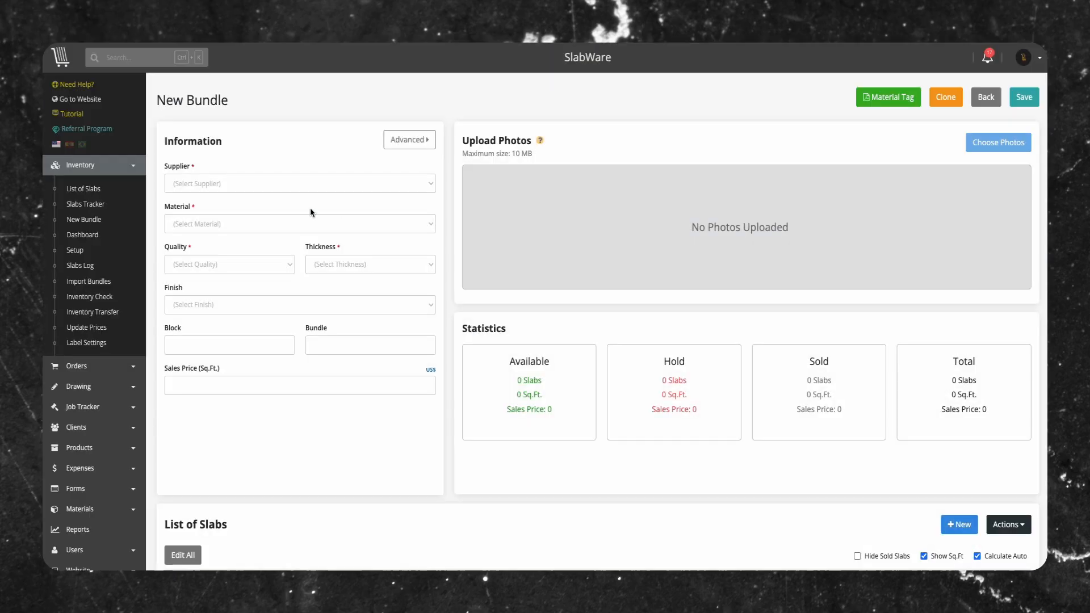
{"action": "left_click", "coordinate": [284, 180]}
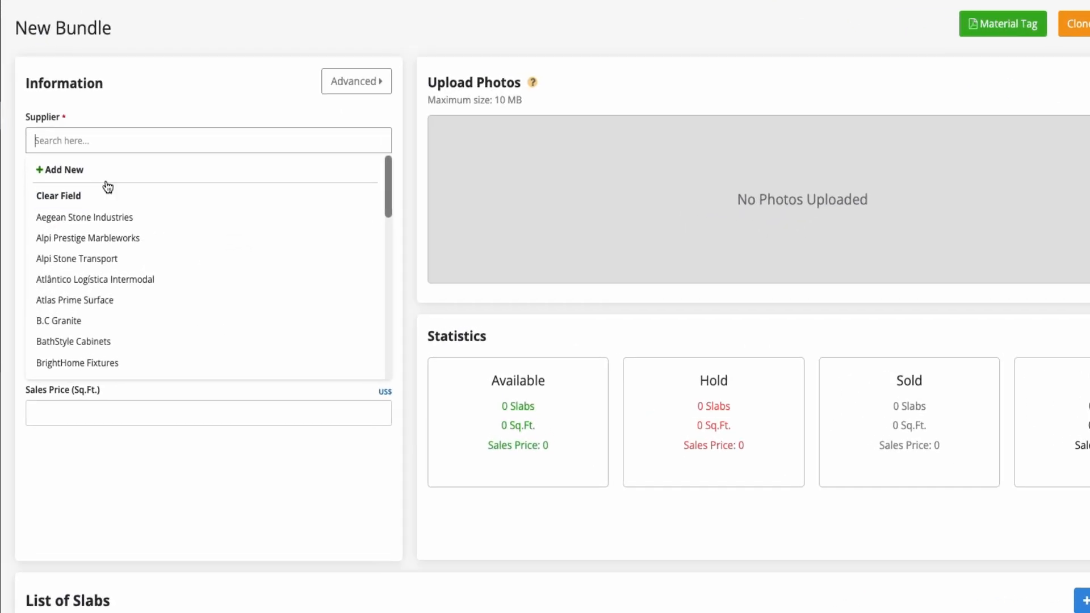
{"action": "left_click", "coordinate": [88, 321]}
{"action": "left_click", "coordinate": [73, 196]}
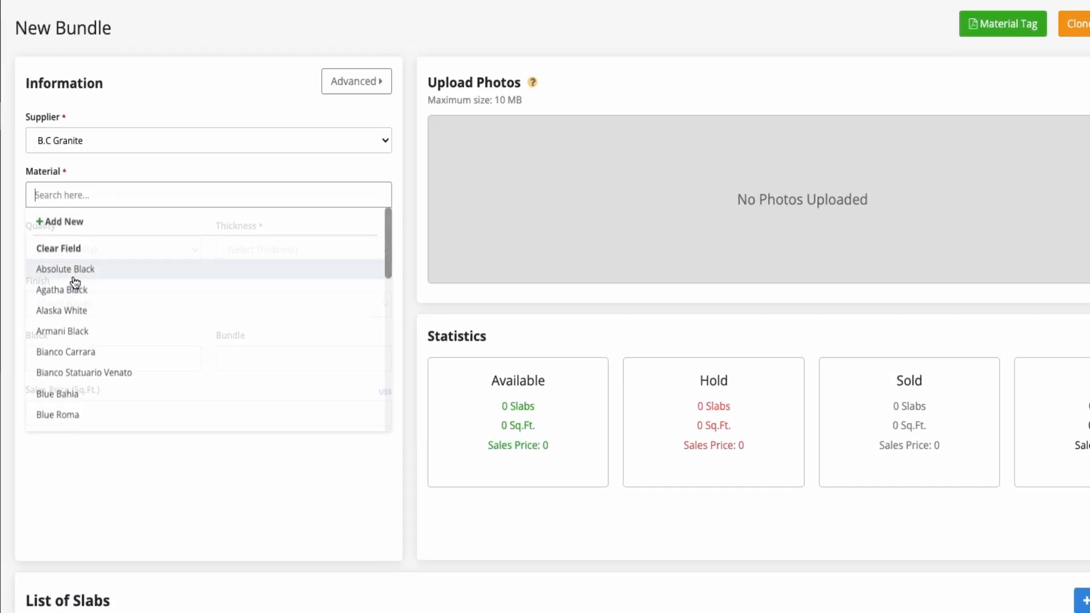
{"action": "scroll", "coordinate": [85, 377], "scroll_direction": "down", "scroll_amount": 5}
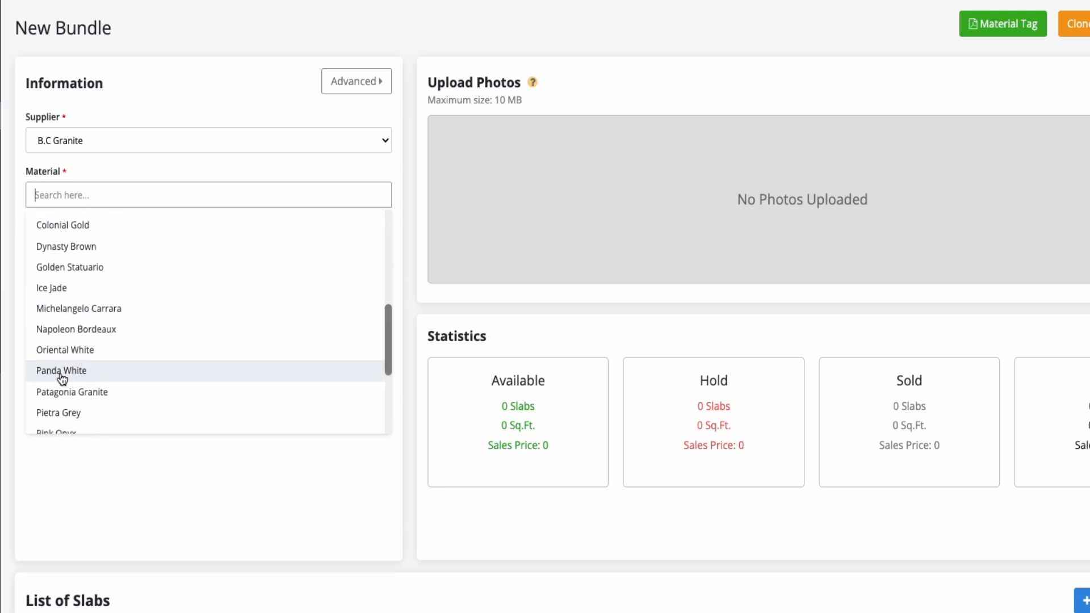
{"action": "left_click", "coordinate": [71, 377]}
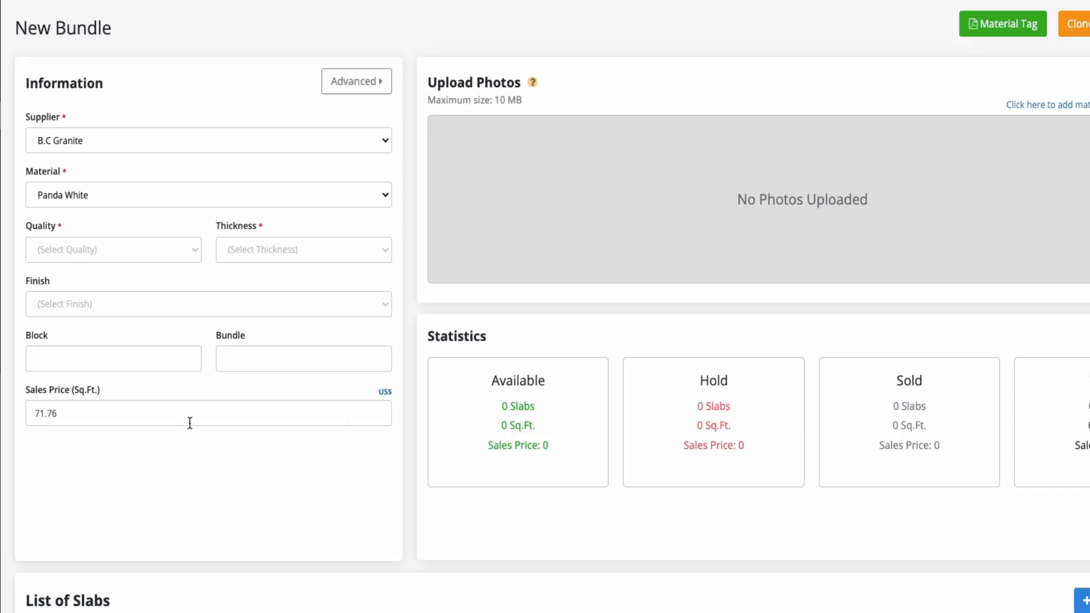
Set the bundle's quality to Premium, thickness to 3cm and finish to Polished.
{"action": "left_click", "coordinate": [86, 248]}
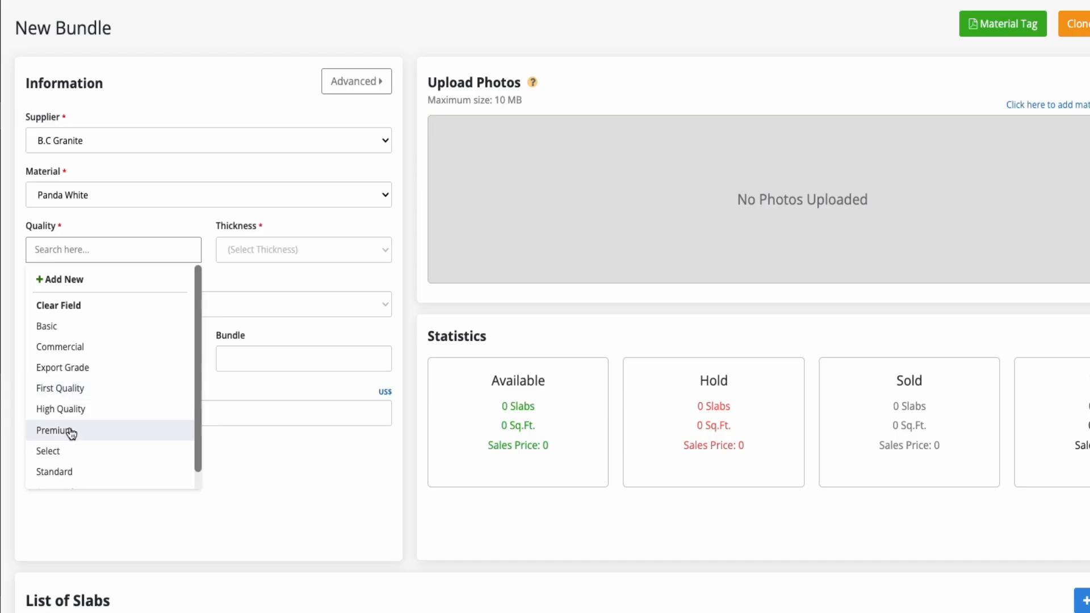
{"action": "left_click", "coordinate": [75, 429]}
{"action": "left_click", "coordinate": [265, 250]}
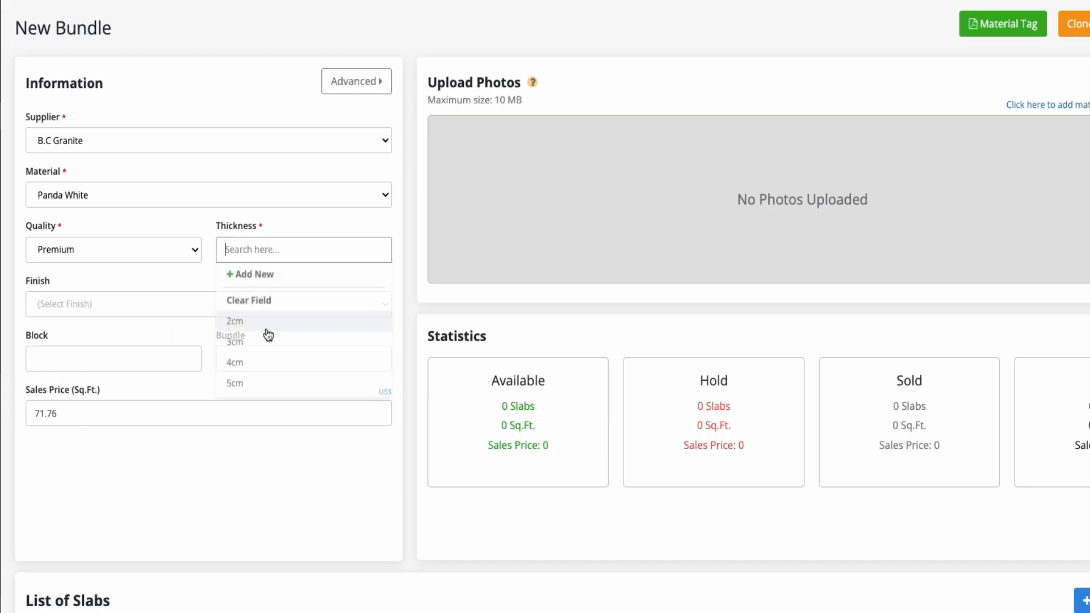
{"action": "left_click", "coordinate": [261, 349]}
{"action": "left_click", "coordinate": [83, 303]}
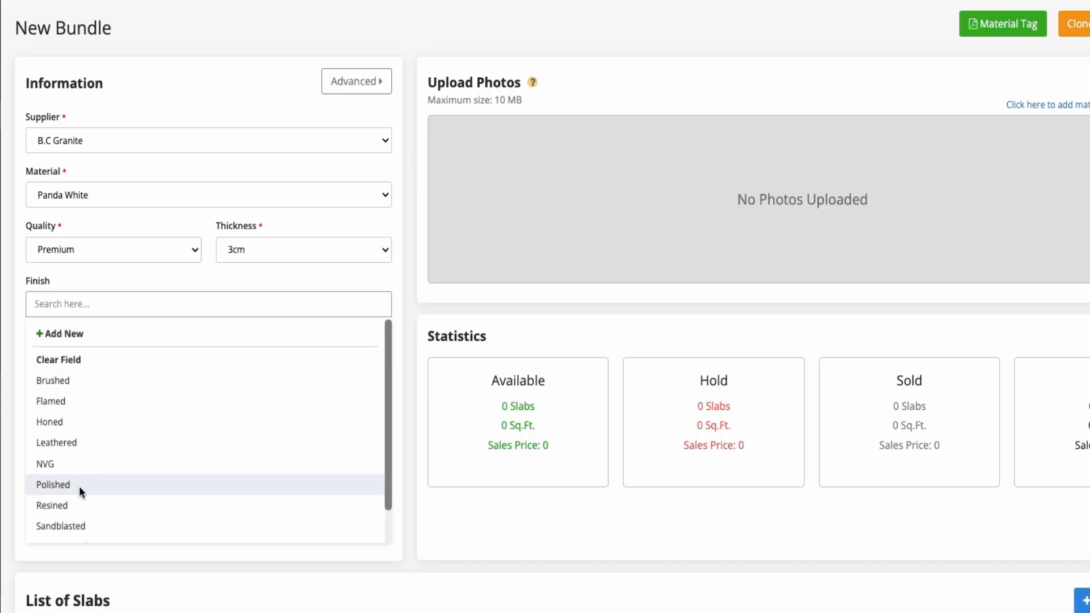
{"action": "left_click", "coordinate": [92, 473]}
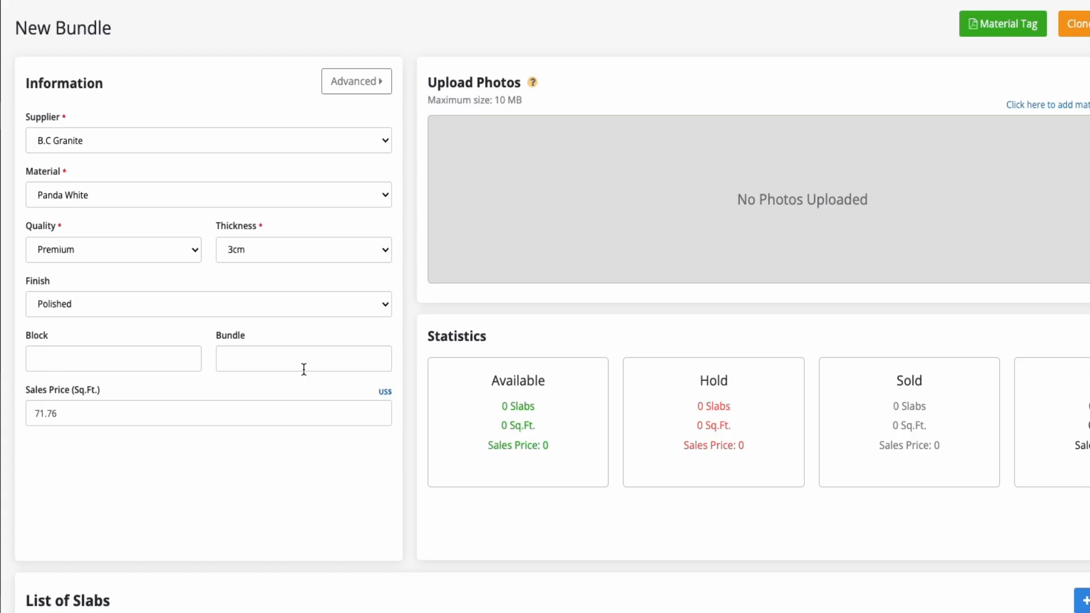
Enter block B034 and bundle BC-134, and add the material's existing picture to the bundle.
{"action": "left_click", "coordinate": [78, 359]}
{"action": "type", "text": "B034"}
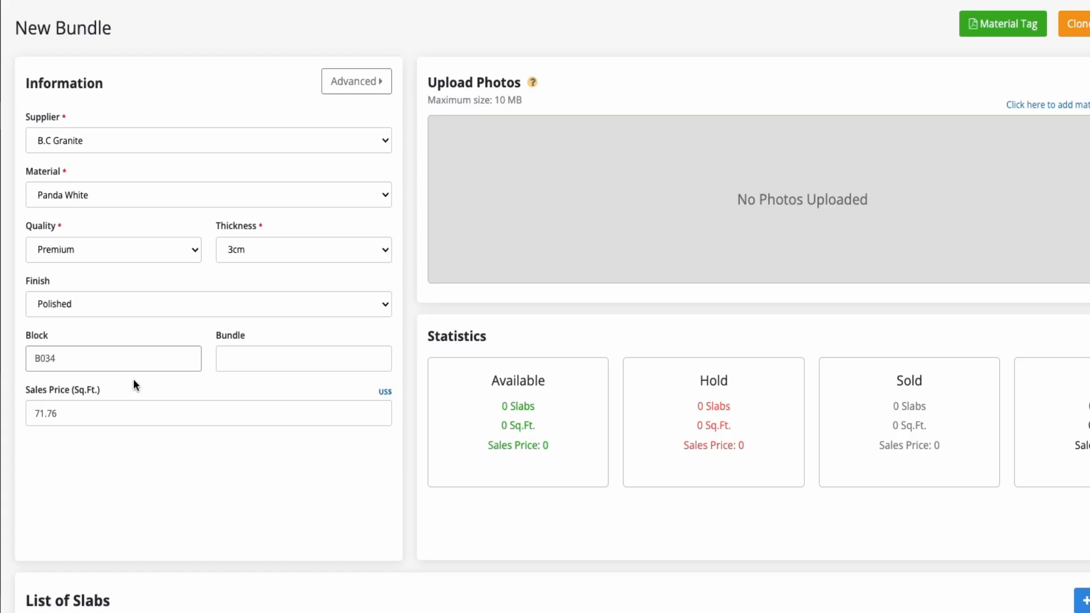
{"action": "left_click", "coordinate": [251, 365]}
{"action": "type", "text": "BC-134"}
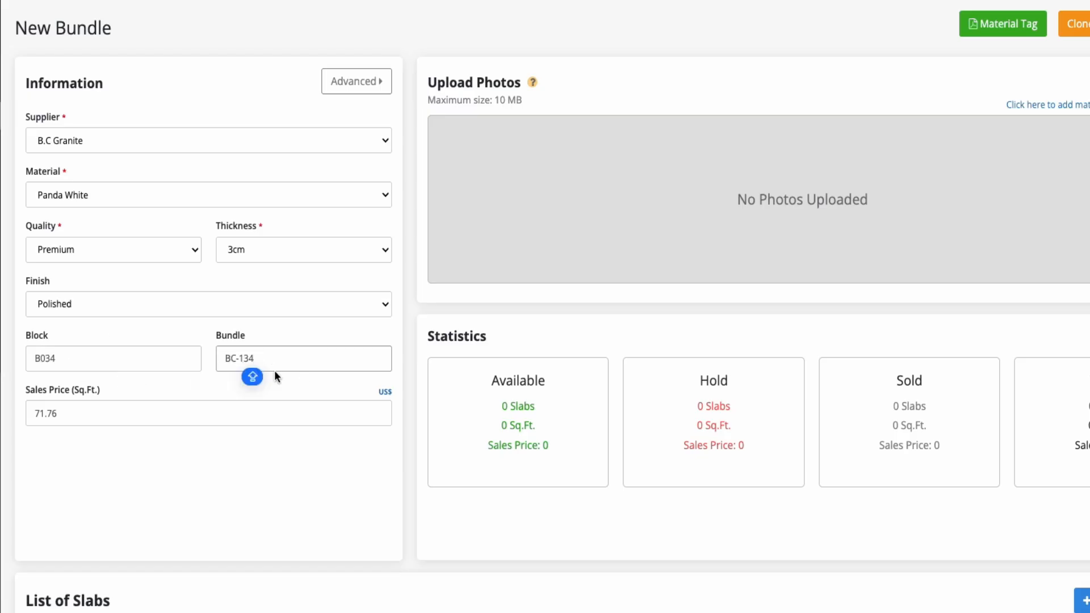
{"action": "left_click", "coordinate": [299, 383]}
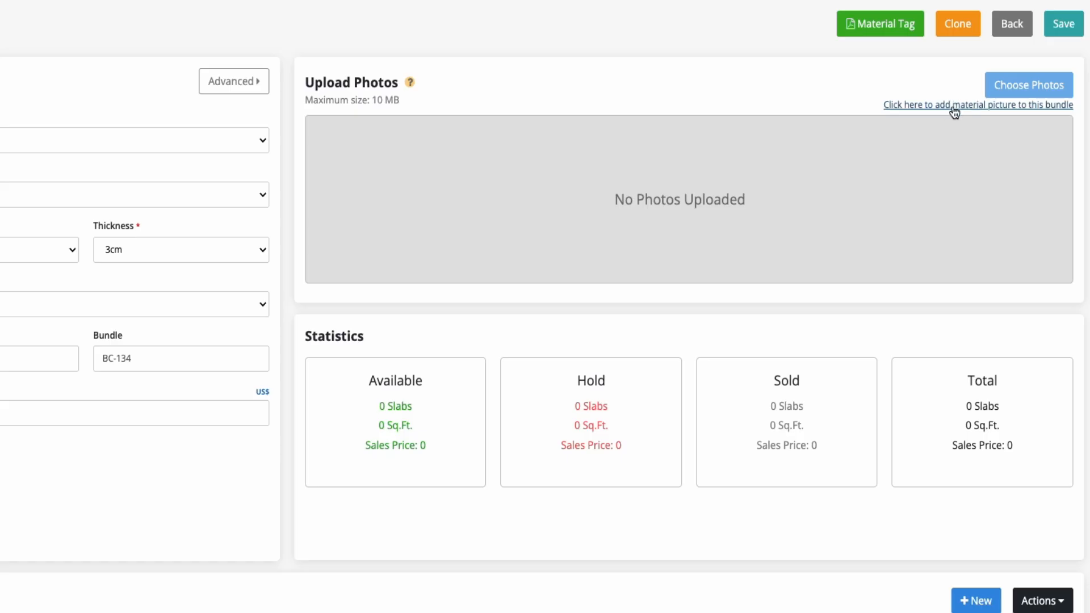
{"action": "left_click", "coordinate": [975, 105]}
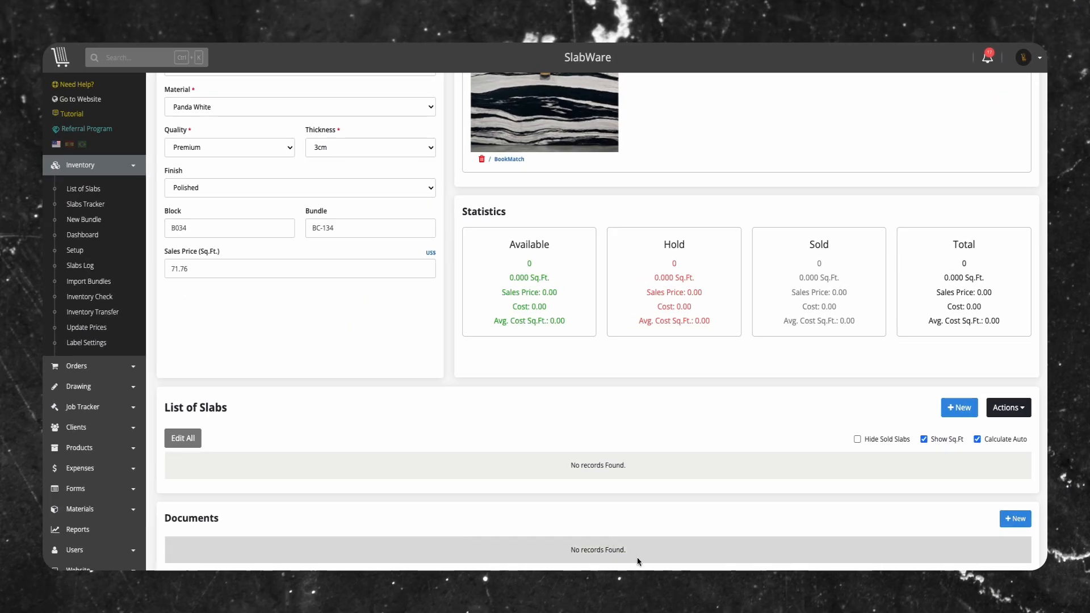
Add 5 slabs with prefix PW from number 1, 3.00 m by 2.00 m, L Shape, Warehouse, purchase cost 60.00, with one shared picture.
{"action": "left_click", "coordinate": [959, 407]}
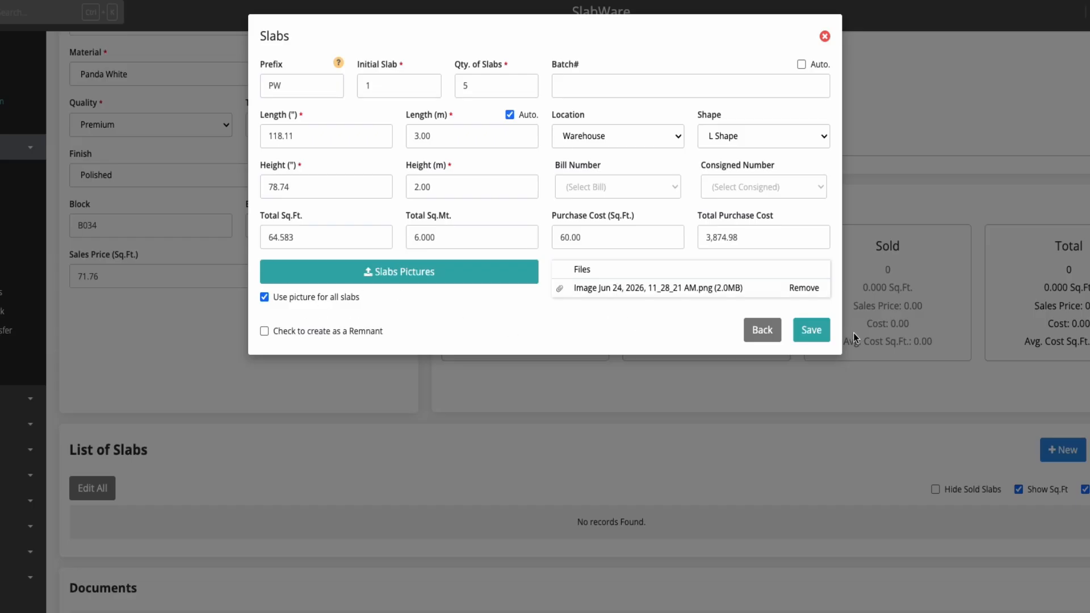
{"action": "left_click", "coordinate": [811, 329]}
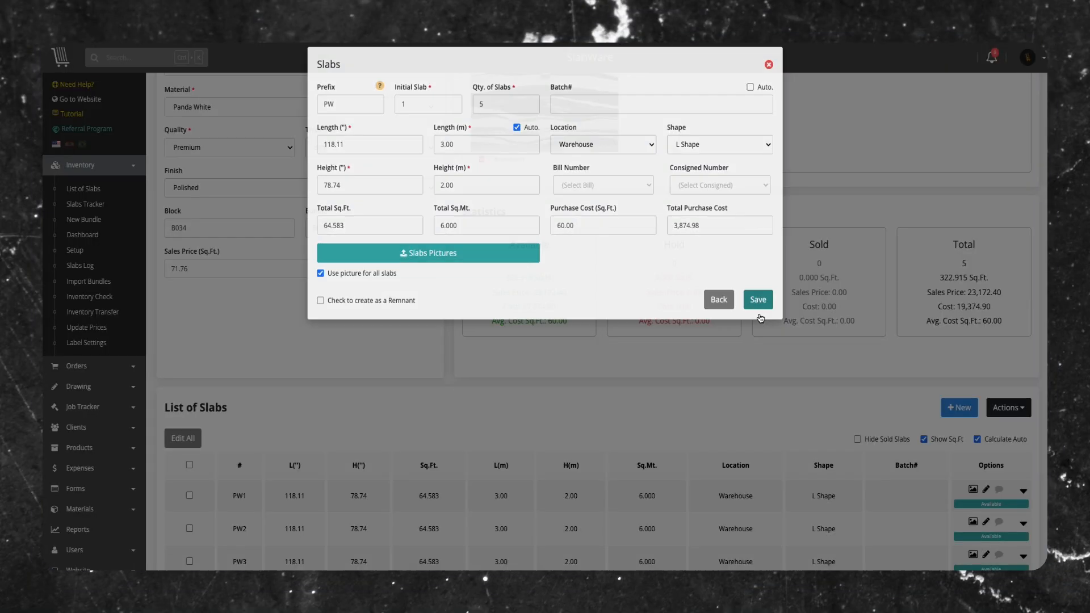
{"action": "scroll", "coordinate": [763, 328], "scroll_direction": "down", "scroll_amount": 2}
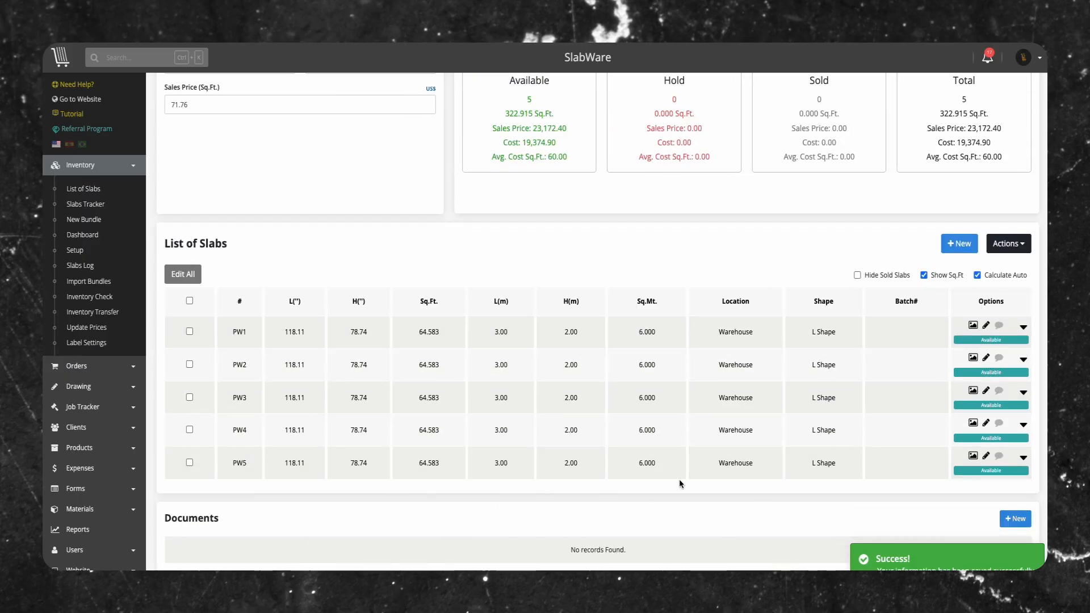
Save the bundle and generate its material tag, opening the PDF to review its contents.
{"action": "scroll", "coordinate": [923, 392], "scroll_direction": "up", "scroll_amount": 5}
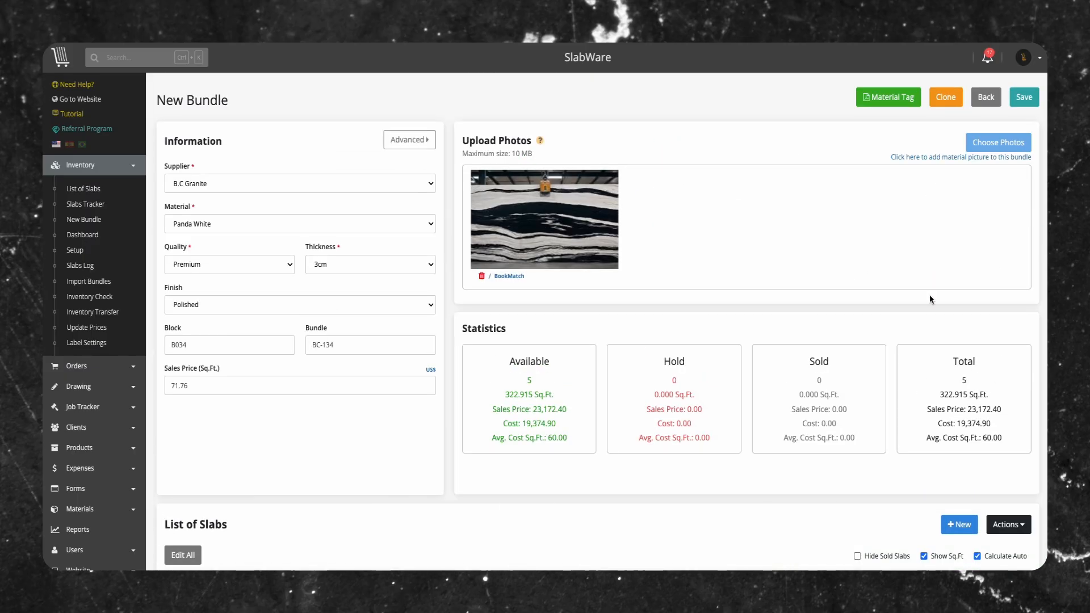
{"action": "left_click", "coordinate": [1023, 99]}
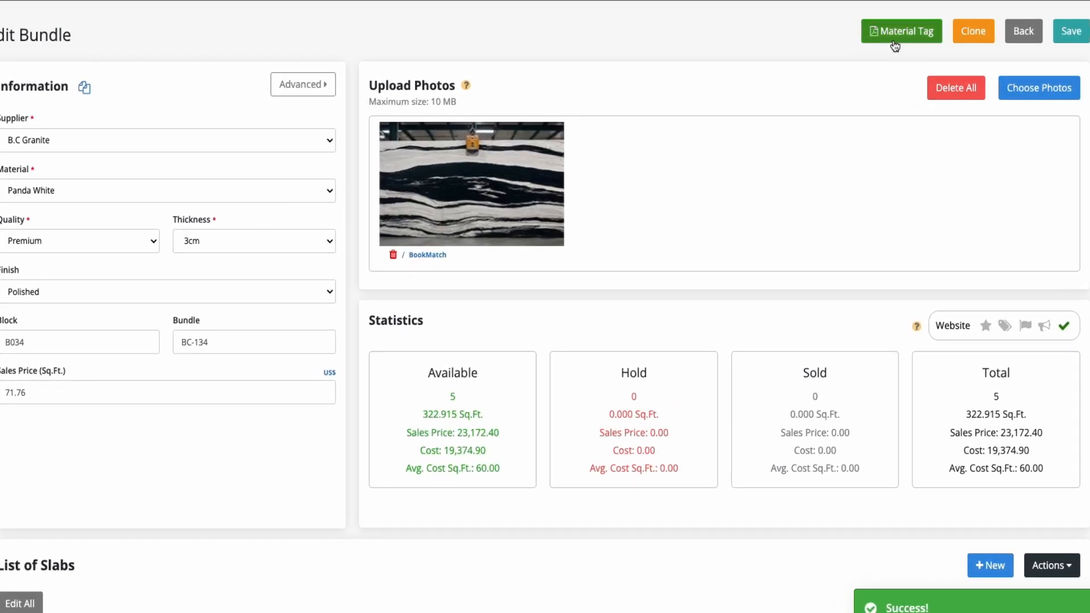
{"action": "left_click", "coordinate": [896, 32]}
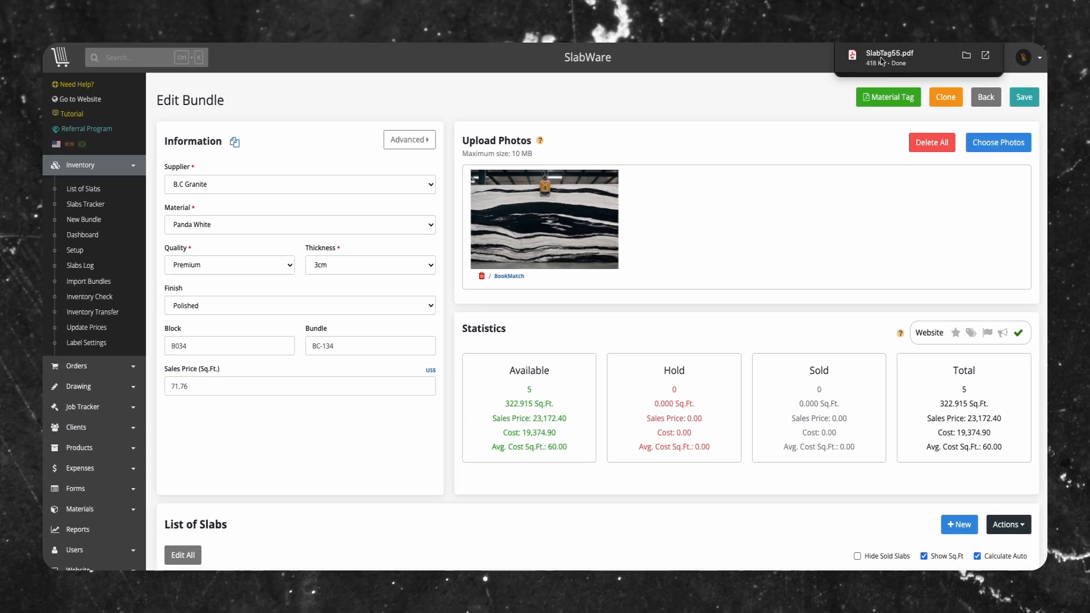
{"action": "left_click", "coordinate": [889, 58]}
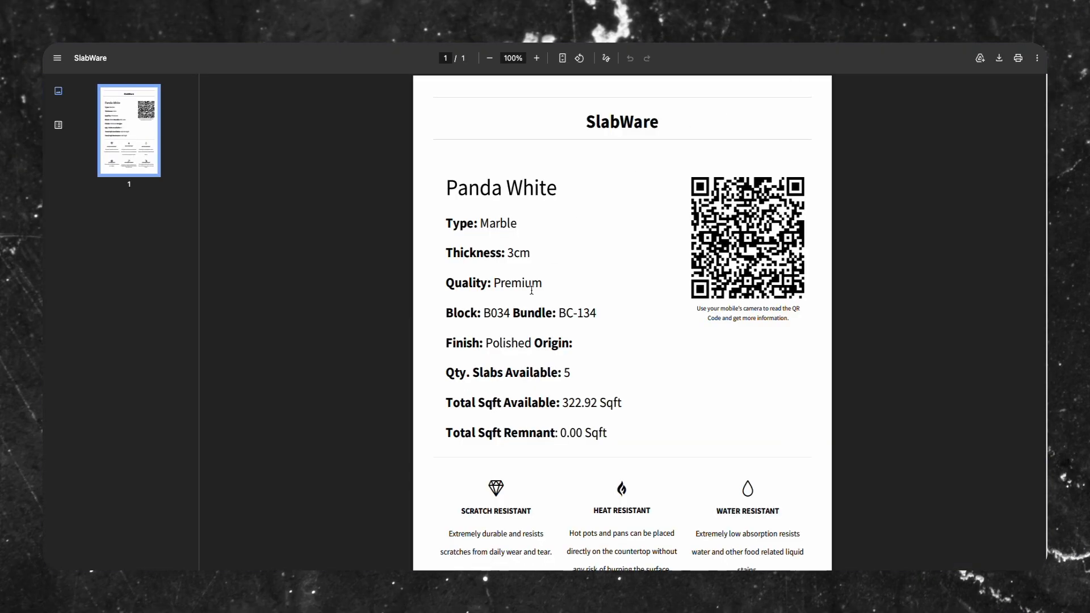
{"action": "scroll", "coordinate": [515, 371], "scroll_direction": "down", "scroll_amount": 3}
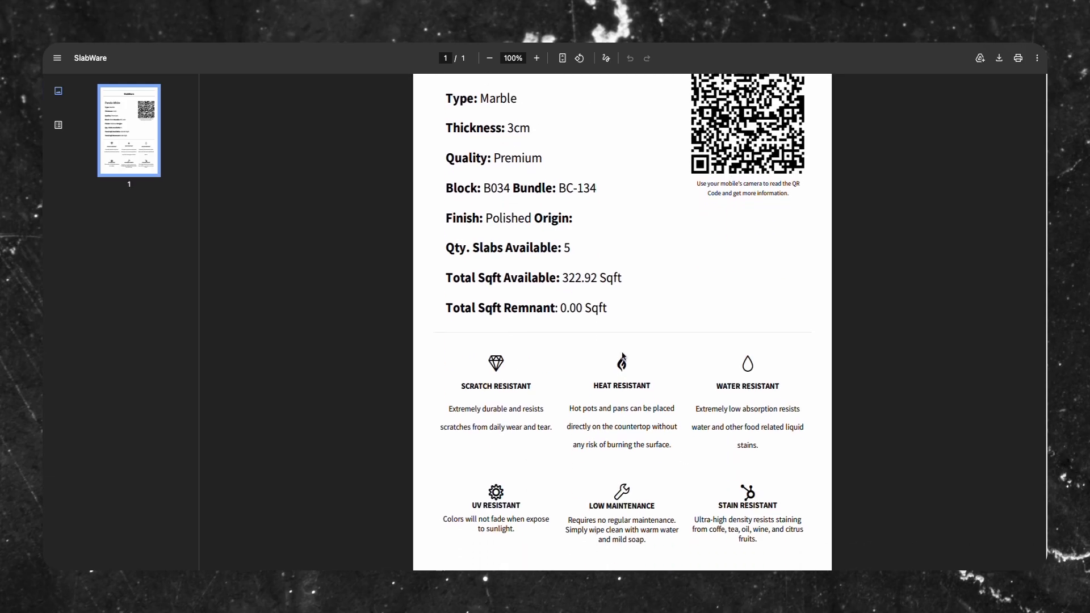
{"action": "scroll", "coordinate": [697, 445], "scroll_direction": "up", "scroll_amount": 3}
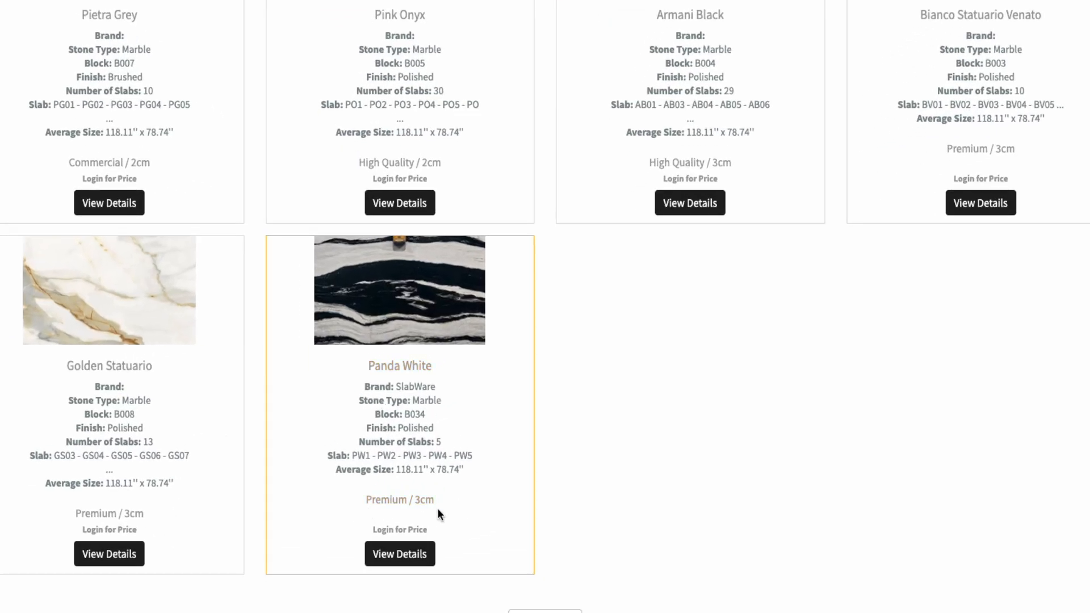
Open the Panda White listing's details on the website and examine its bundle information and slab list.
{"action": "left_click", "coordinate": [403, 554]}
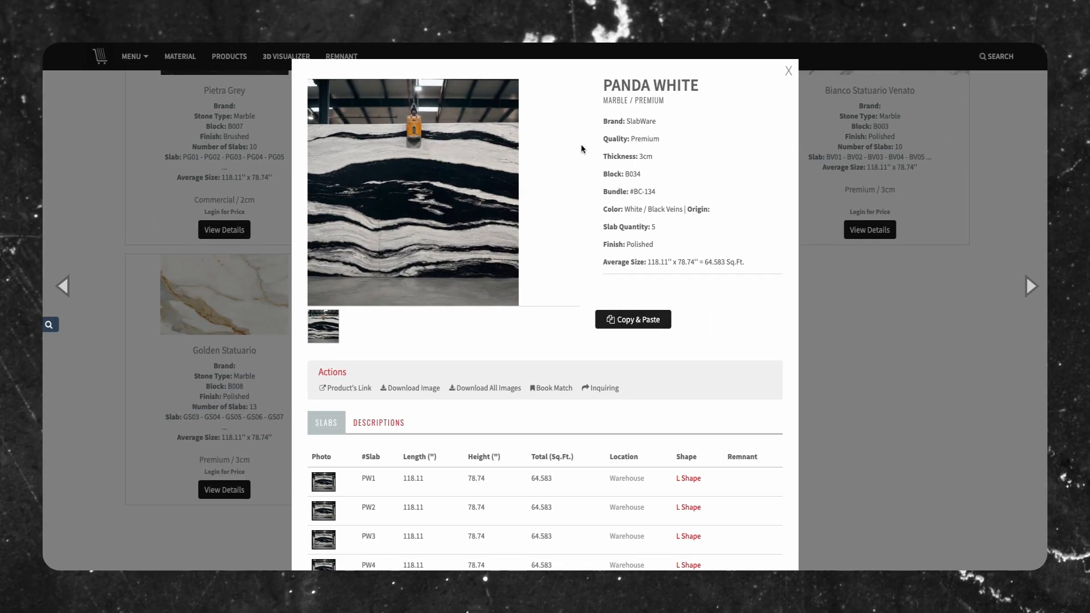
{"action": "scroll", "coordinate": [487, 417], "scroll_direction": "down", "scroll_amount": 3}
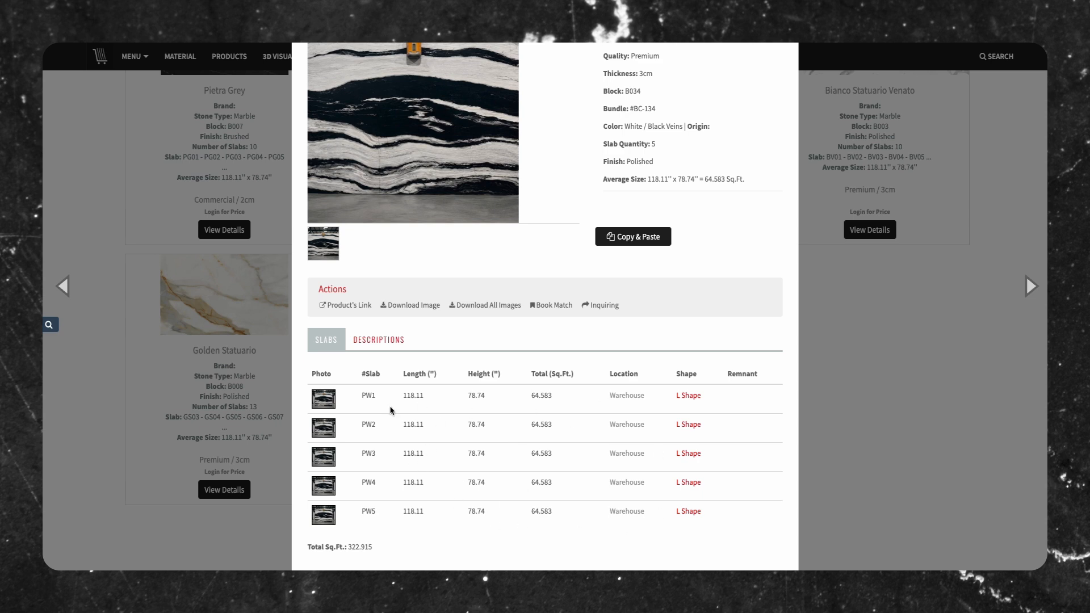
{"action": "scroll", "coordinate": [620, 338], "scroll_direction": "up", "scroll_amount": 3}
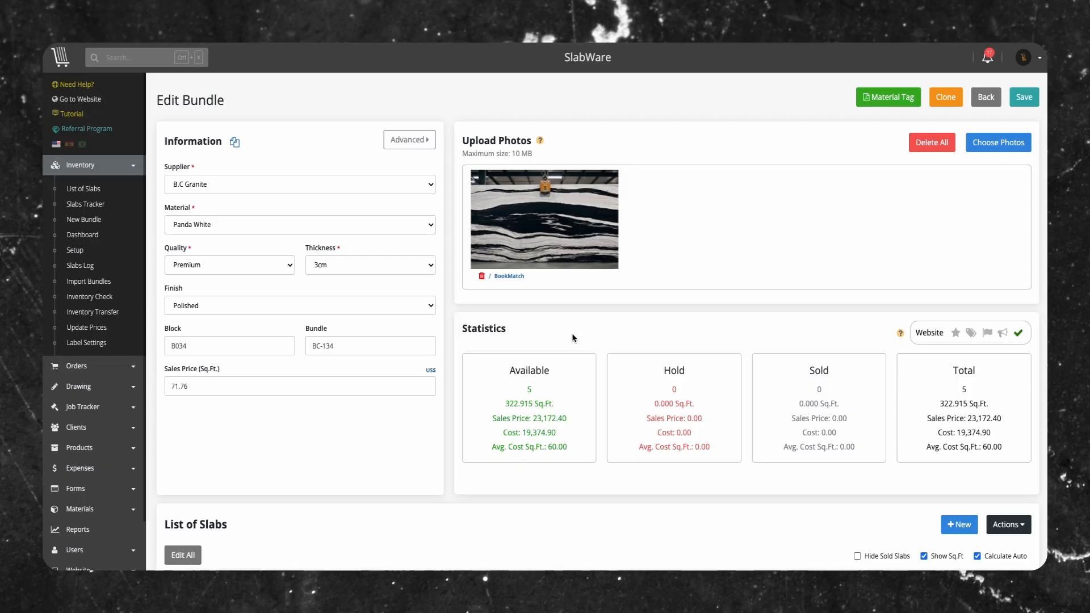
Open the website's page configuration in the settings to review which bundle details are hidden on cards and detail views.
{"action": "scroll", "coordinate": [119, 540], "scroll_direction": "down", "scroll_amount": 3}
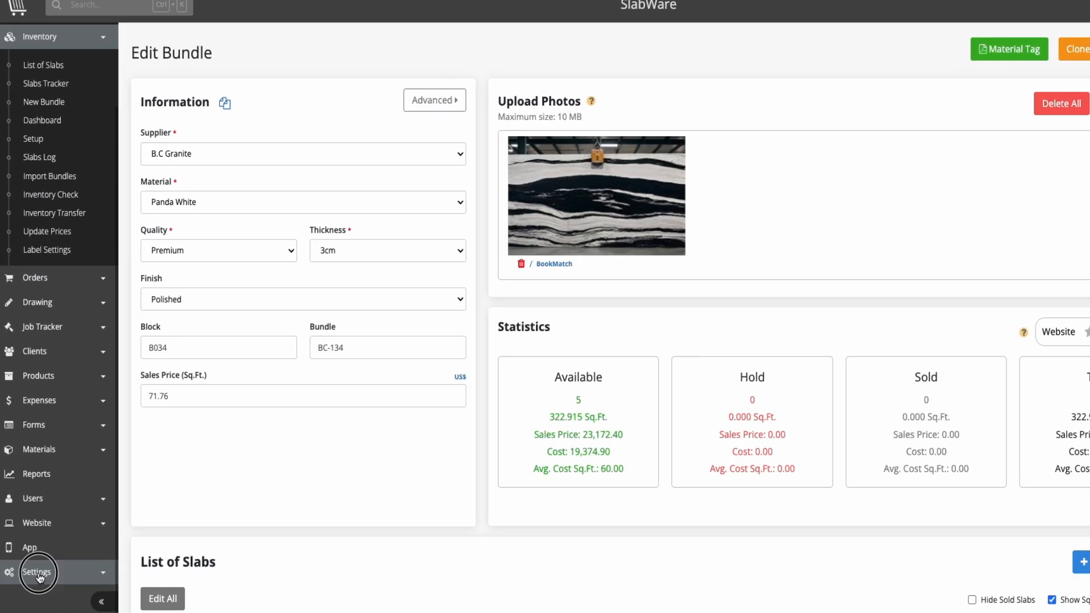
{"action": "left_click", "coordinate": [83, 537]}
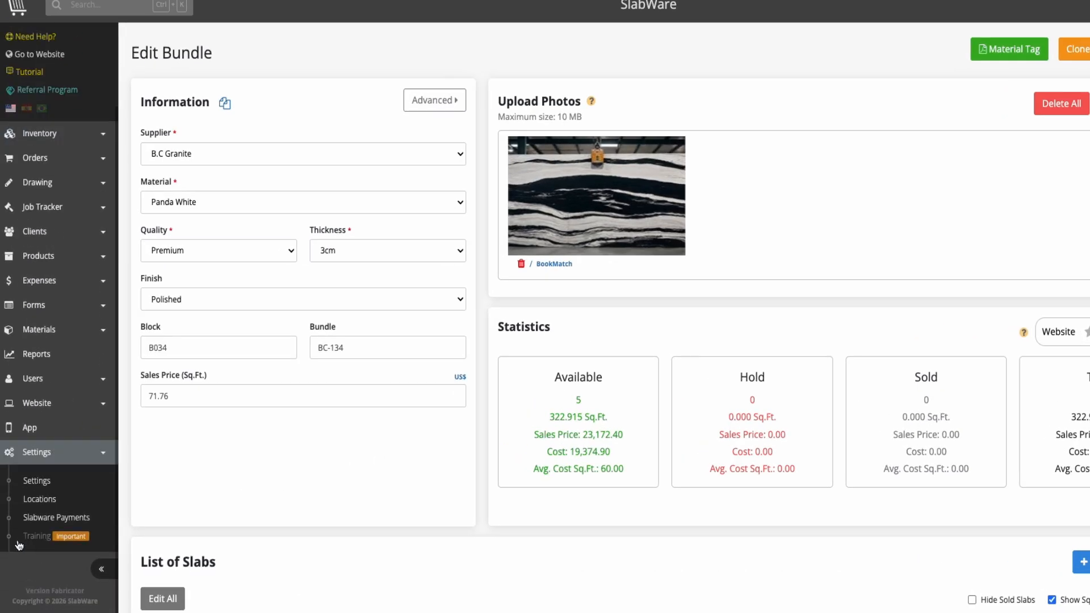
{"action": "left_click", "coordinate": [40, 482]}
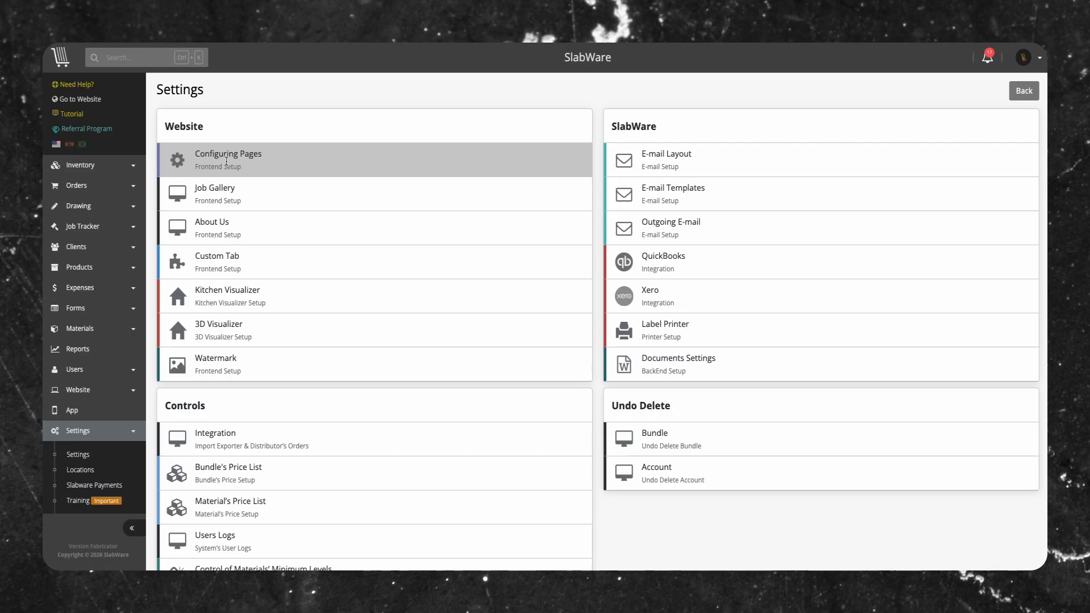
{"action": "left_click", "coordinate": [227, 158]}
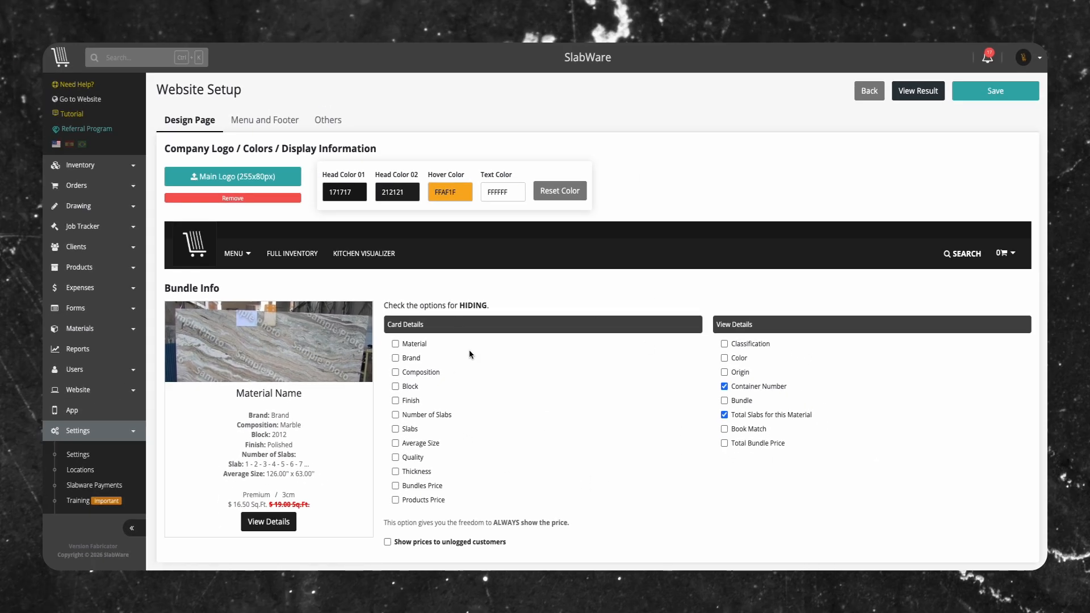
Open the material section of the inventory setup and review the materials, classification, composition and color lists.
{"action": "left_click", "coordinate": [80, 165]}
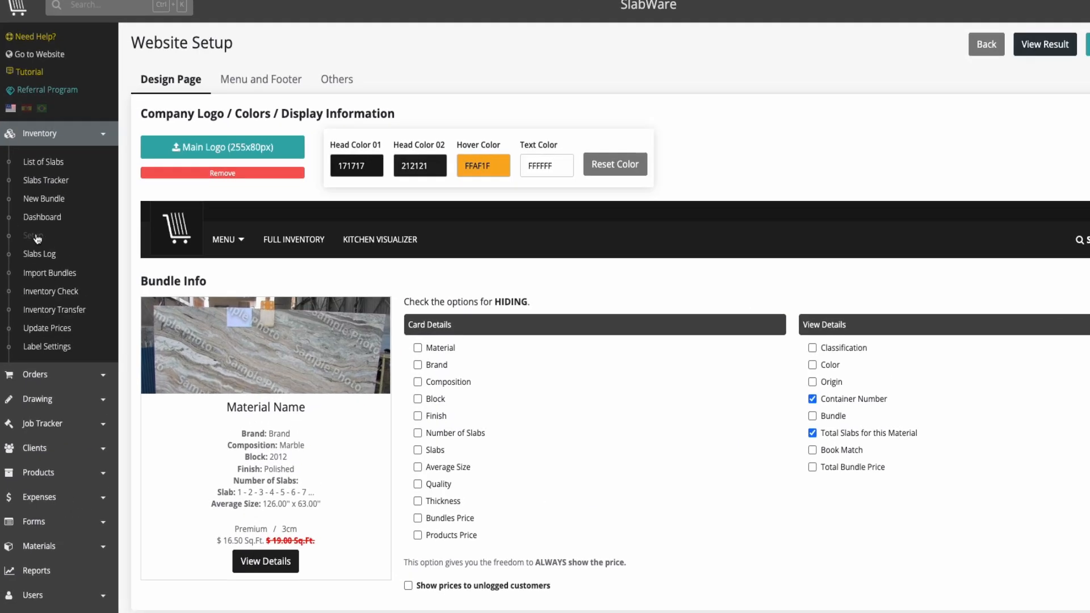
{"action": "left_click", "coordinate": [36, 238]}
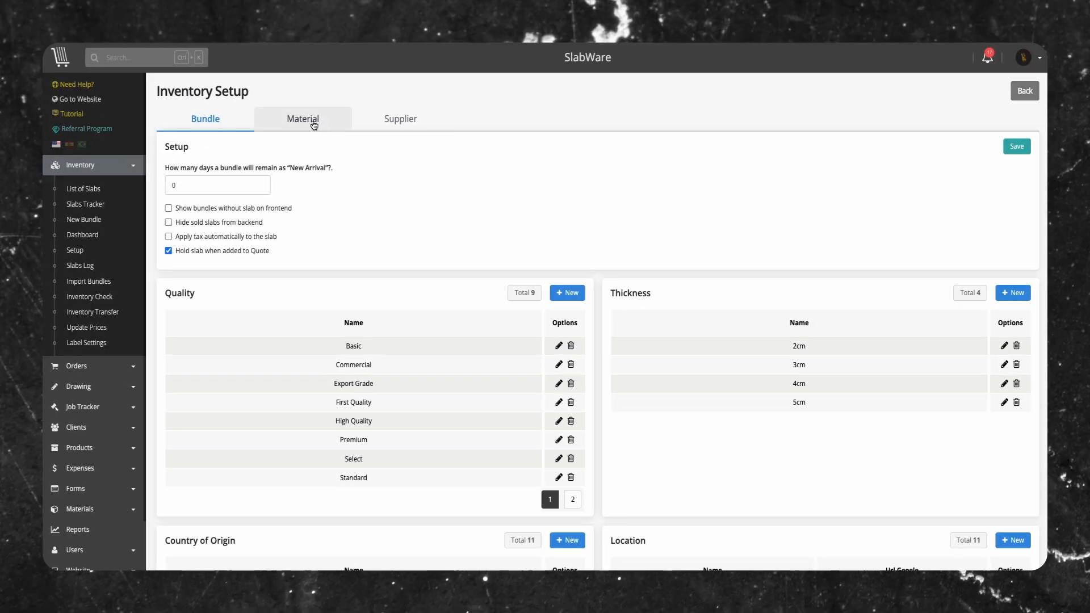
{"action": "left_click", "coordinate": [308, 126]}
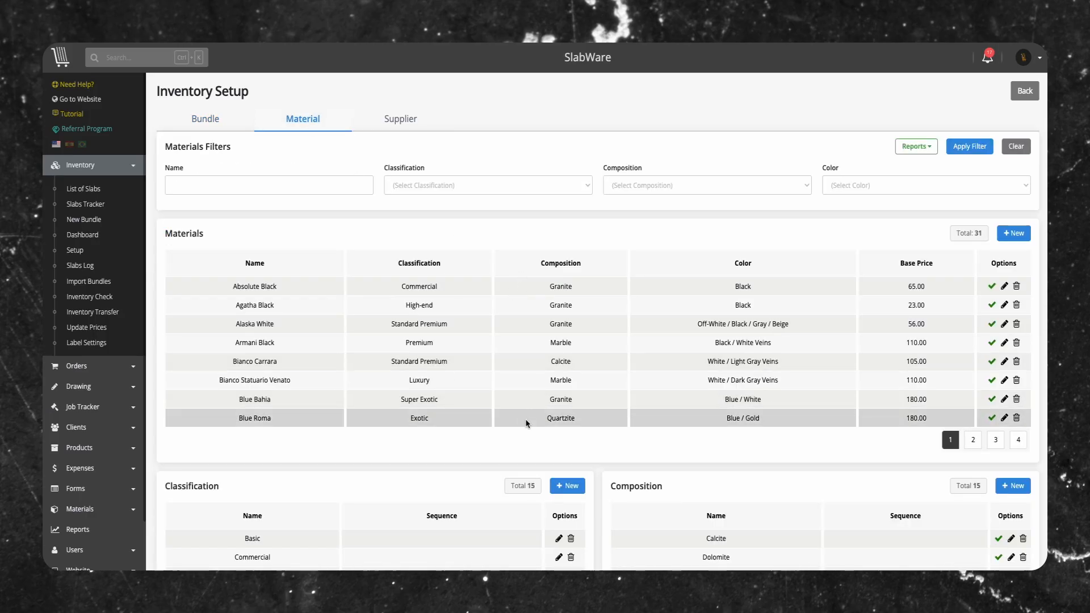
{"action": "scroll", "coordinate": [537, 418], "scroll_direction": "down", "scroll_amount": 7}
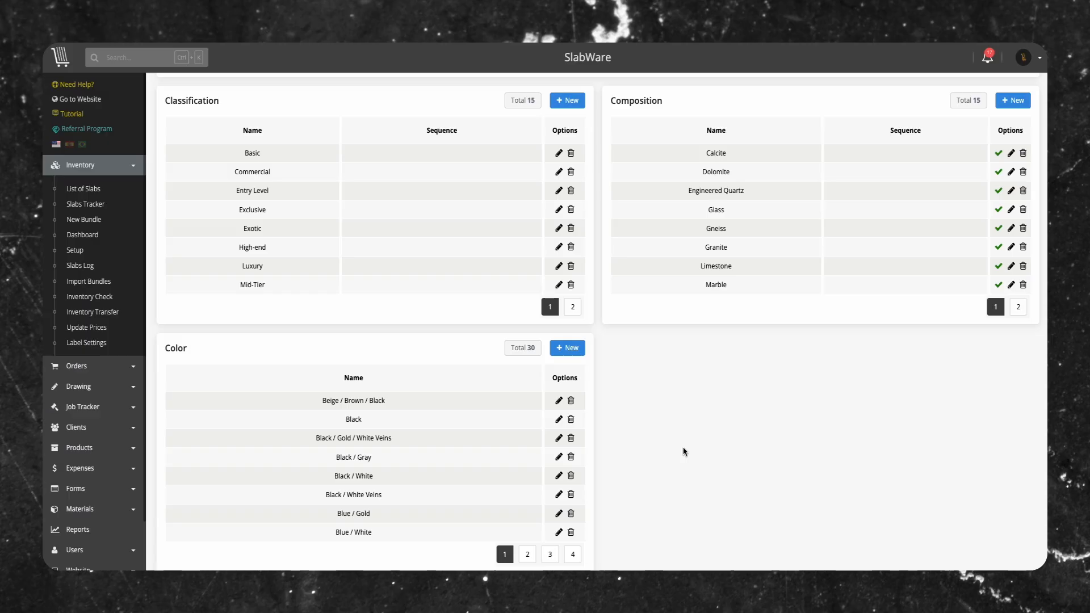
{"action": "scroll", "coordinate": [684, 451], "scroll_direction": "up", "scroll_amount": 7}
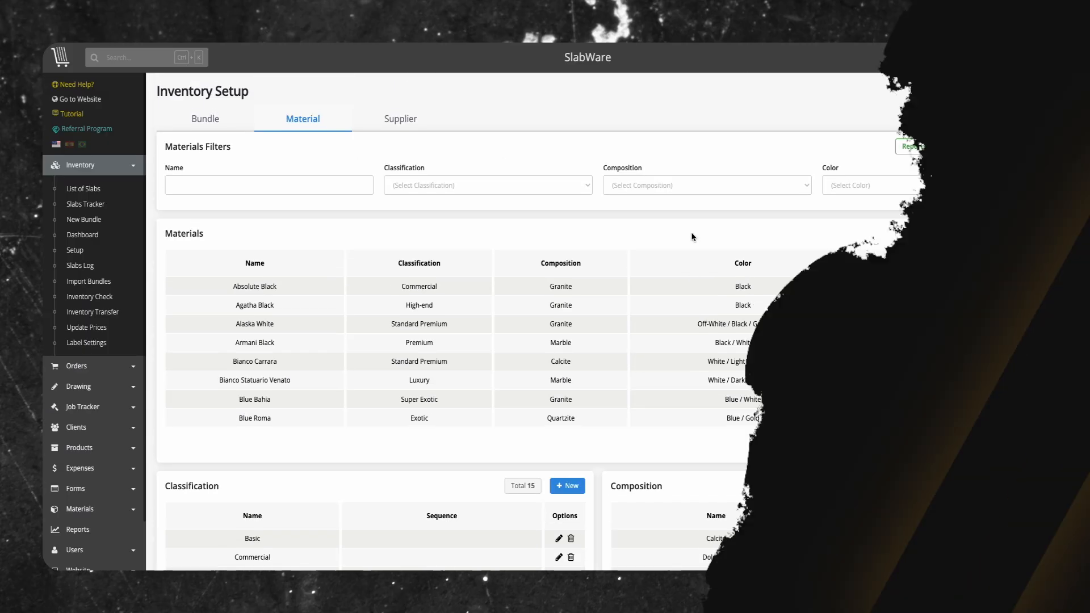